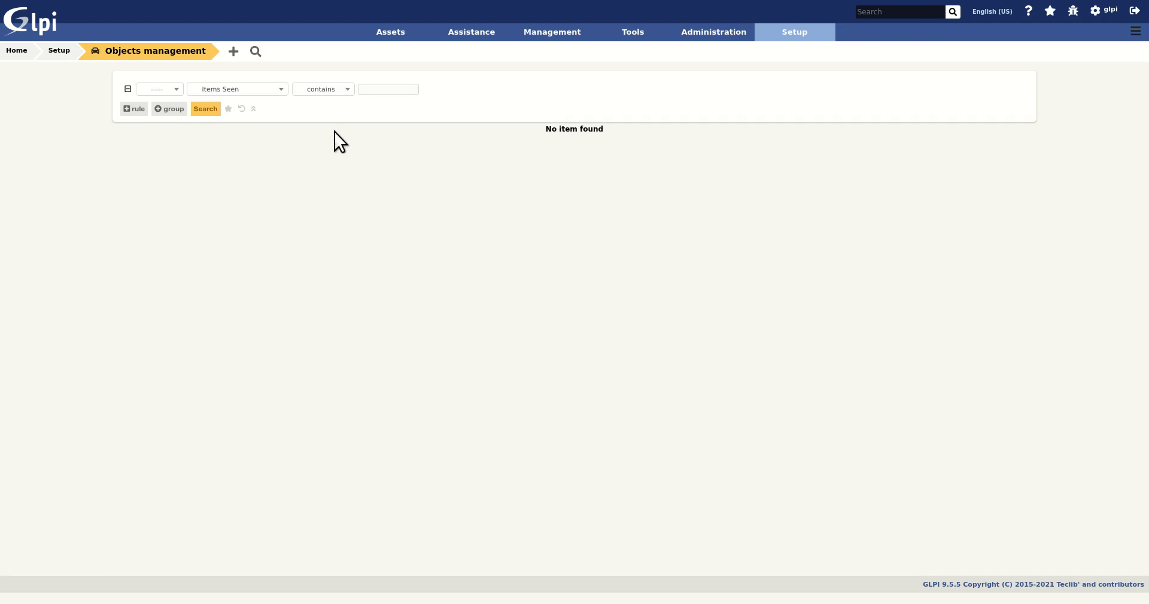
# Start a new object type and create a family of object types named Vehicles from its form
pyautogui.click(235, 52)
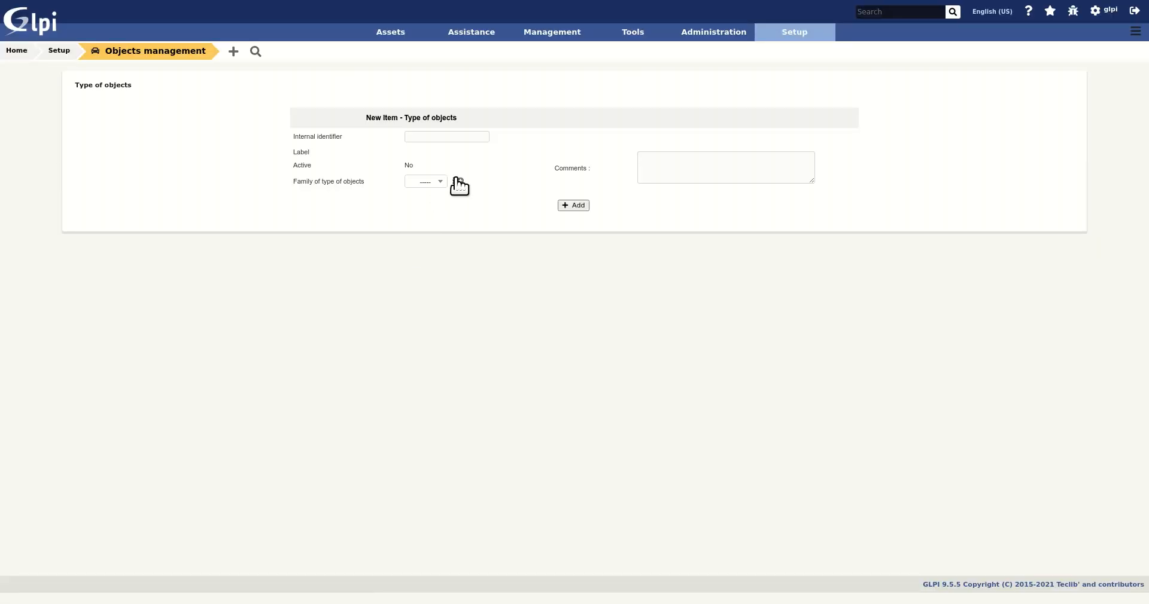
pyautogui.click(463, 181)
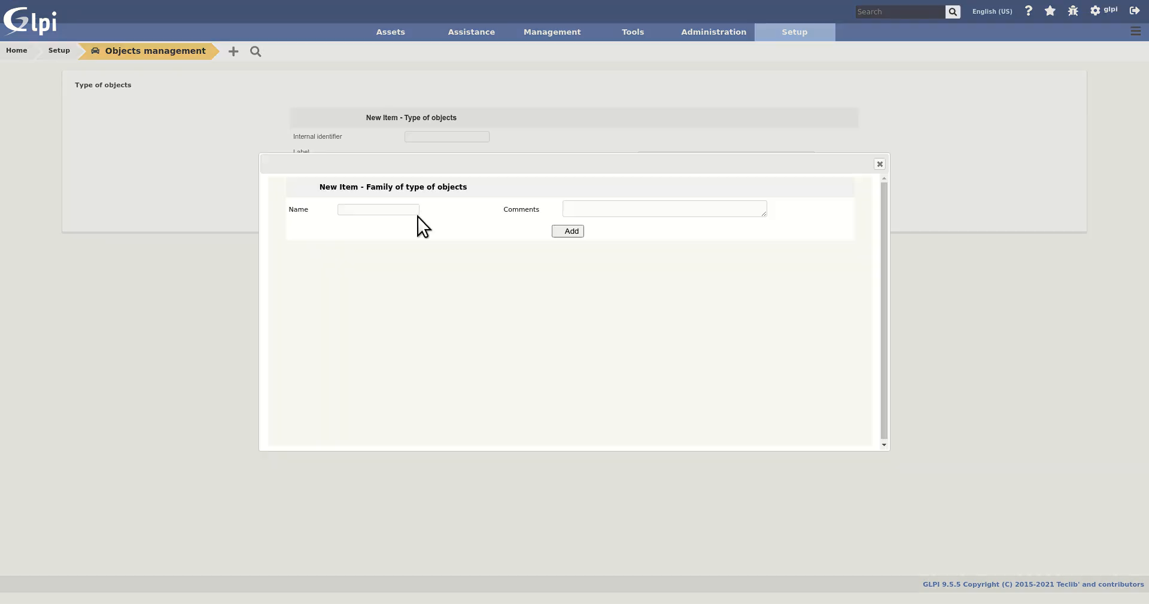
pyautogui.click(412, 210)
pyautogui.write('Vehicles')
pyautogui.click(559, 232)
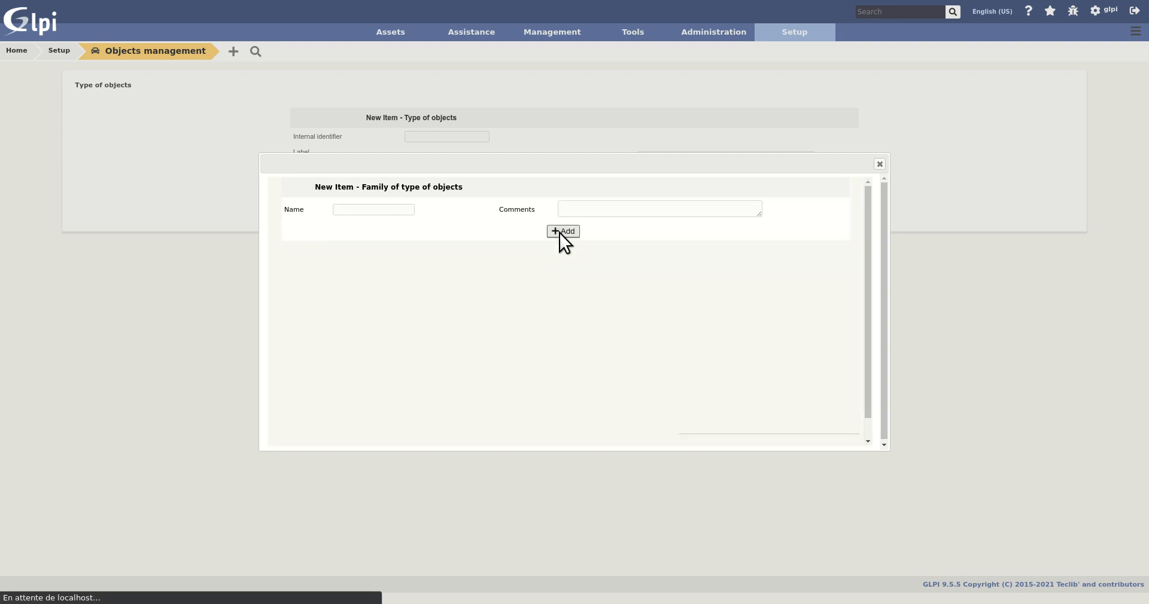
pyautogui.click(879, 164)
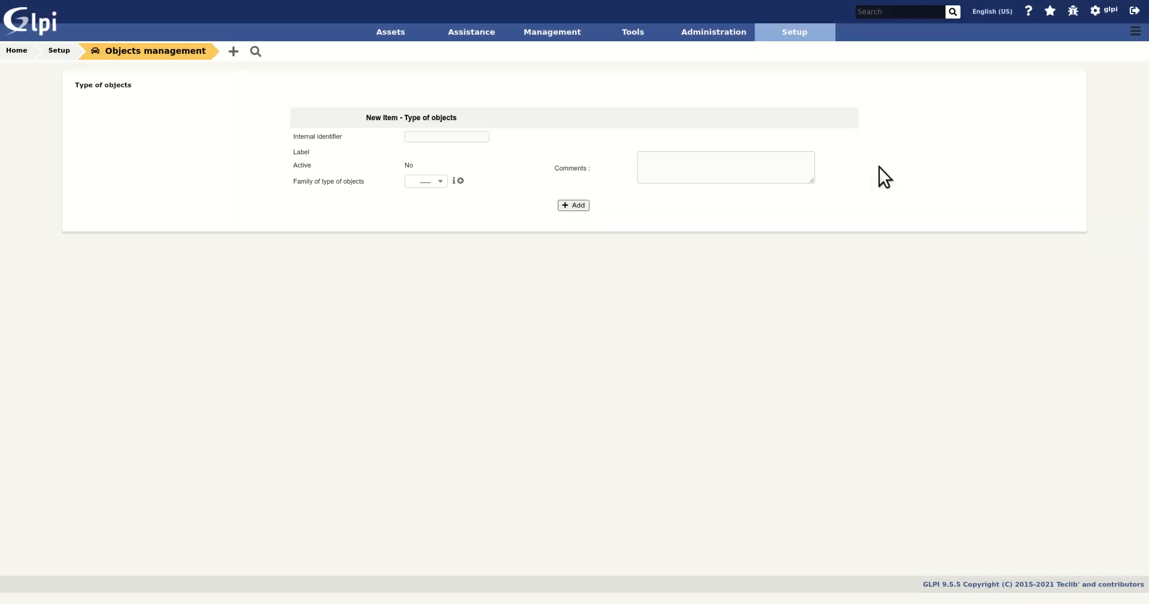
# Add a new object type with the internal identifier Car
pyautogui.click(418, 137)
pyautogui.write('Car')
pyautogui.click(569, 204)
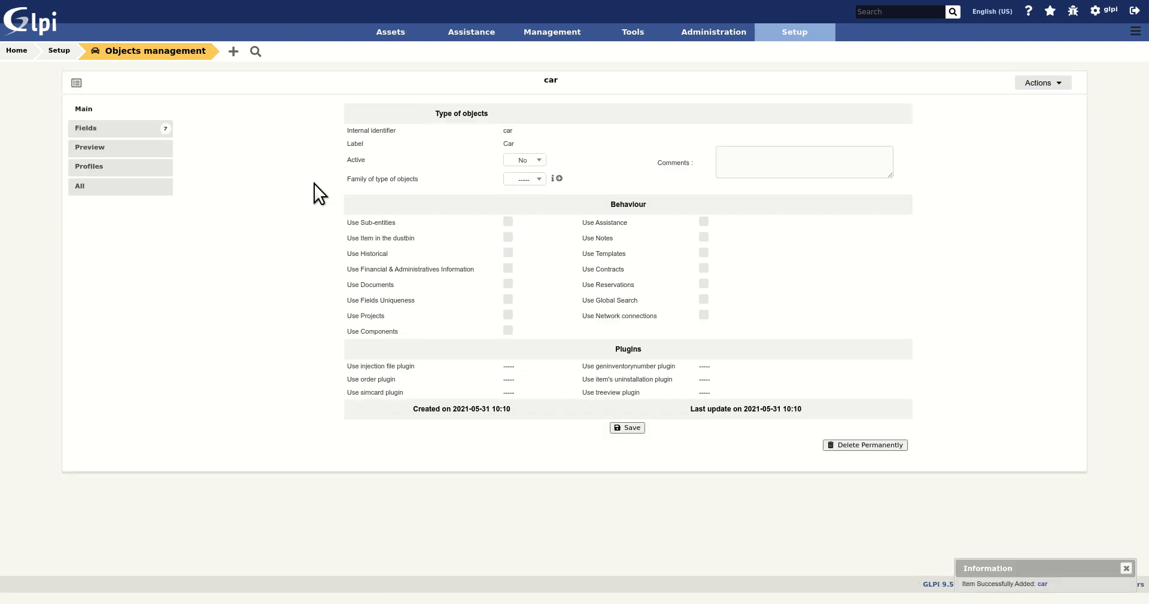
# Activate the car object type and enable sub-entities, item in the dustbin, historical, financial and administrative information, and documents
pyautogui.click(516, 162)
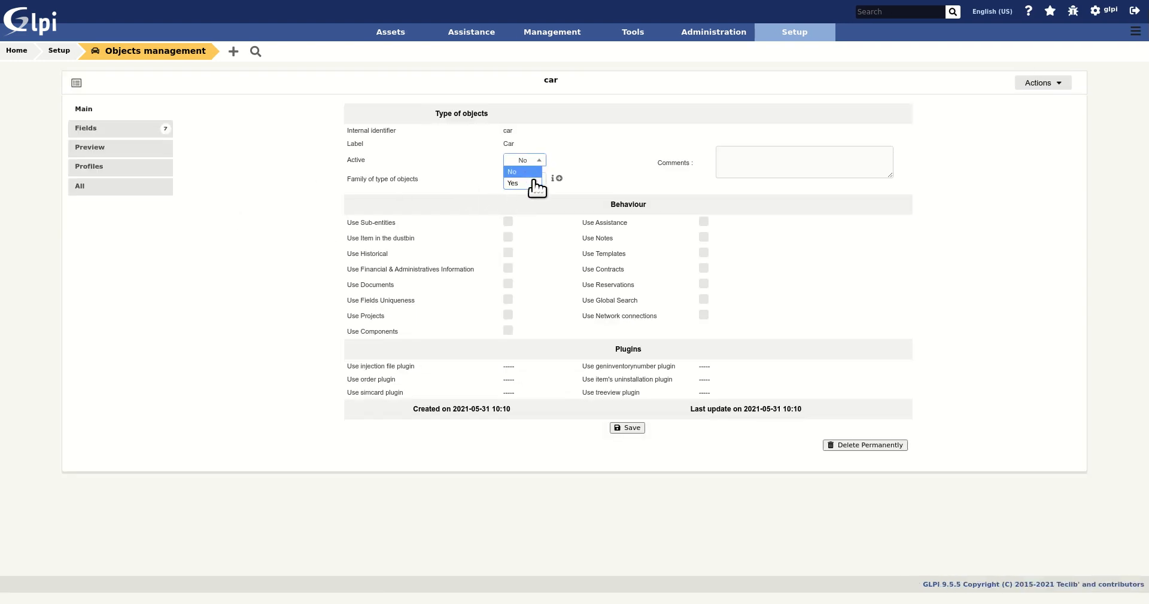
pyautogui.click(534, 185)
pyautogui.click(508, 222)
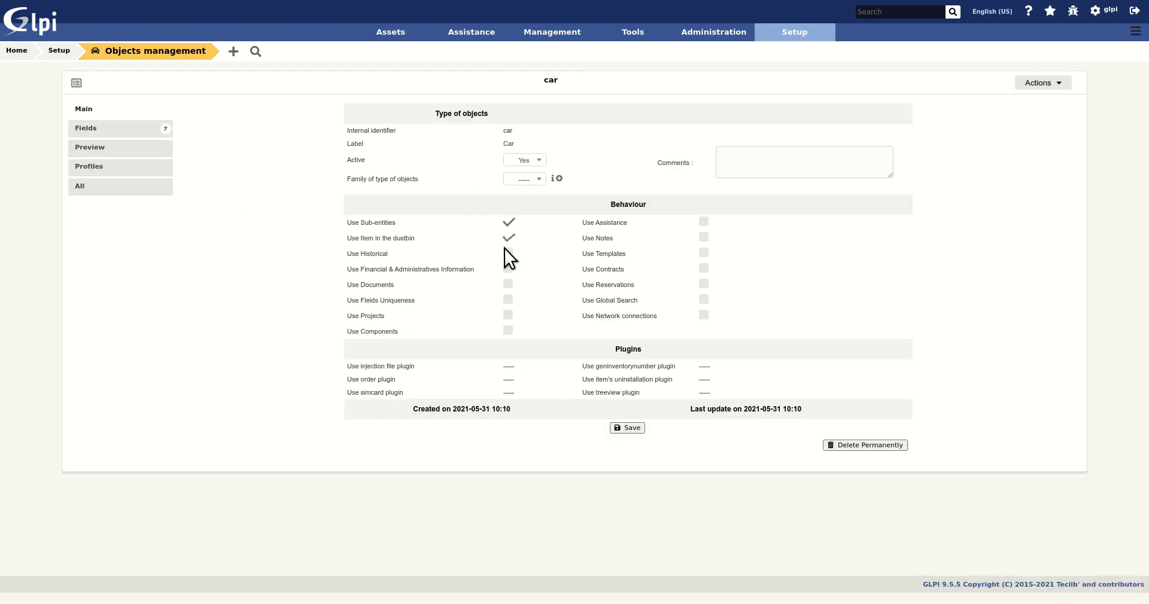
pyautogui.click(508, 253)
pyautogui.click(509, 269)
pyautogui.click(508, 285)
# Enable assistance, notes, templates, contracts, reservations and global search for the car object type
pyautogui.click(705, 238)
pyautogui.click(705, 254)
pyautogui.click(705, 269)
pyautogui.click(705, 284)
pyautogui.click(705, 300)
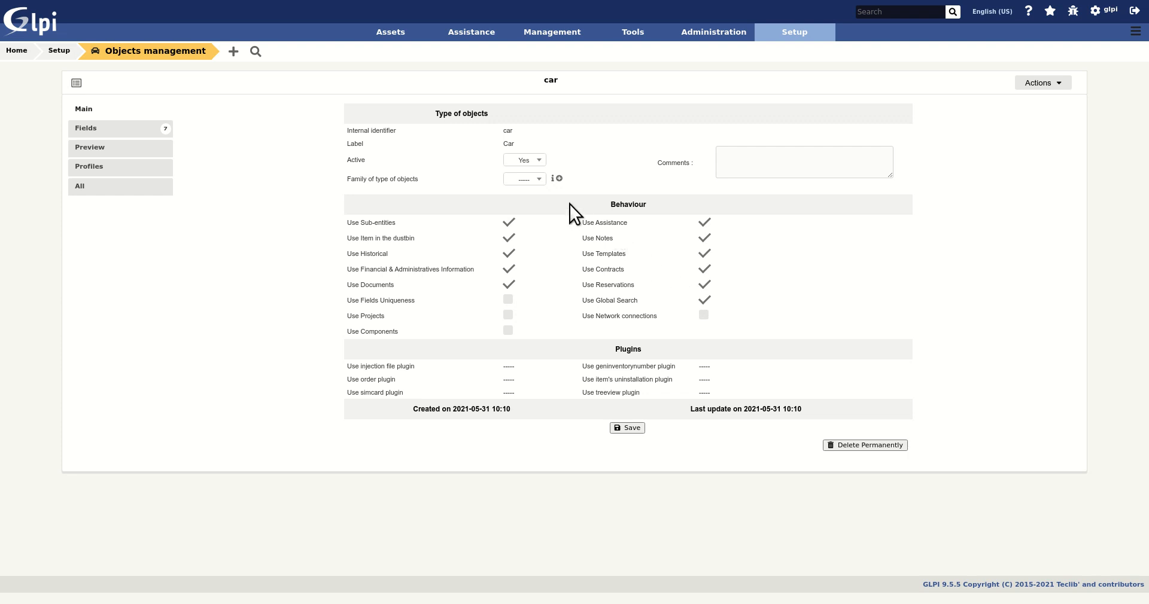
# Assign the car object type to the Vehicles family and save it
pyautogui.click(532, 181)
pyautogui.click(519, 202)
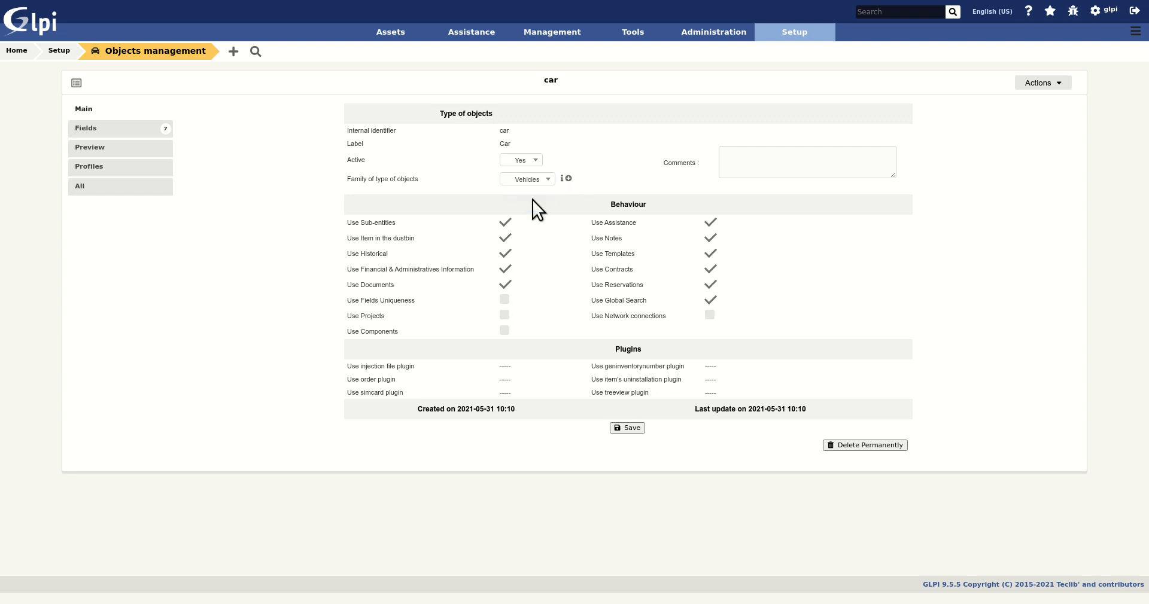
pyautogui.click(628, 427)
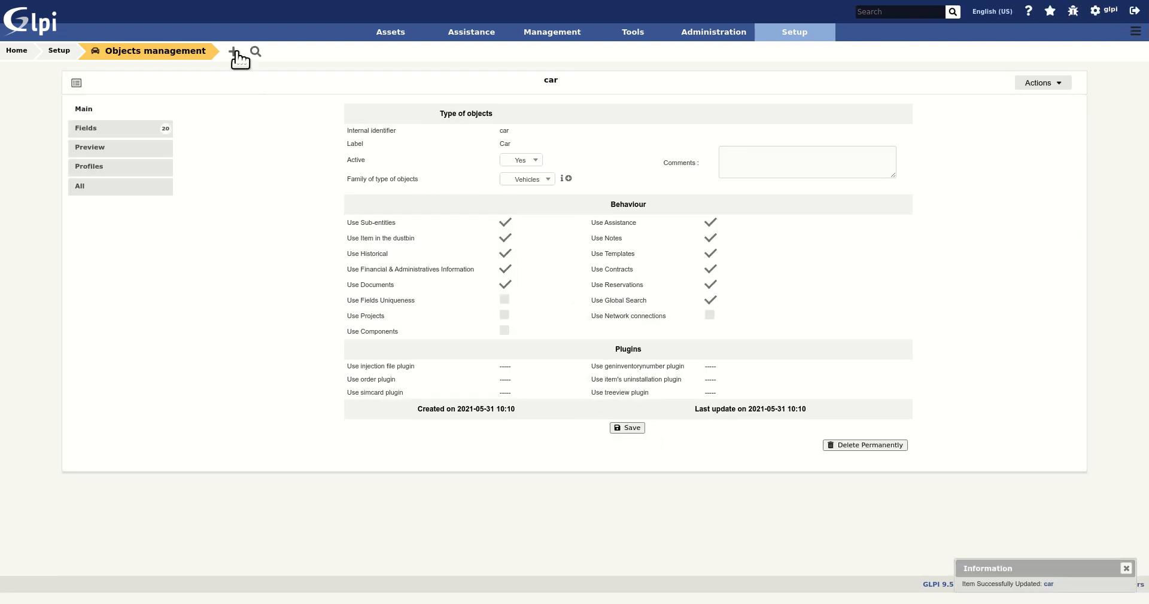
# Add another object type with the internal identifier Pickup in the Vehicles family
pyautogui.click(234, 52)
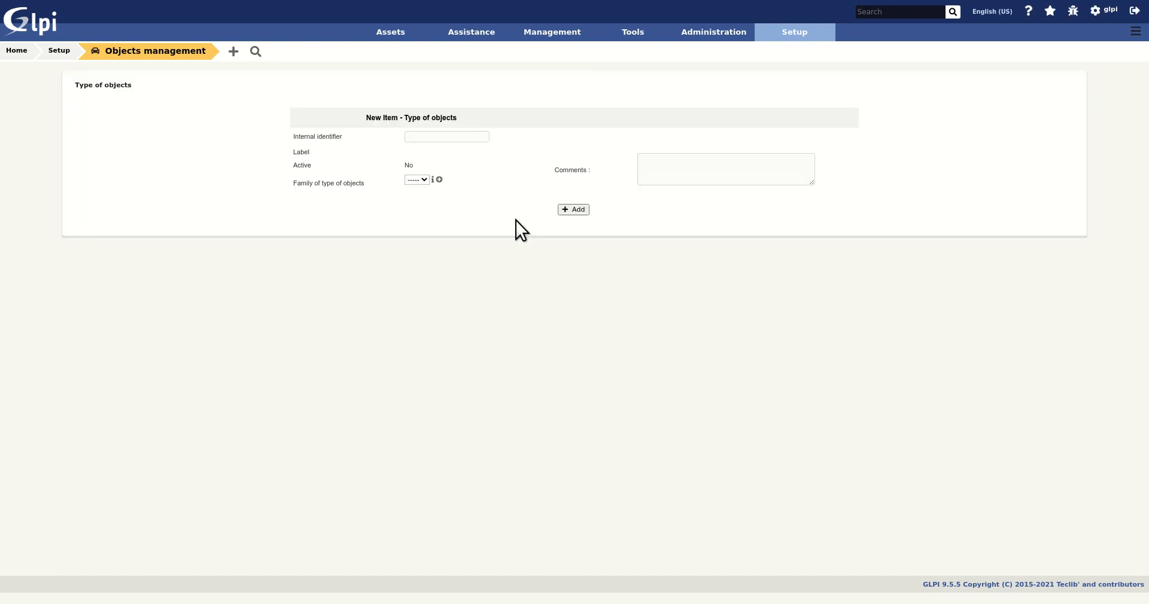
pyautogui.click(463, 141)
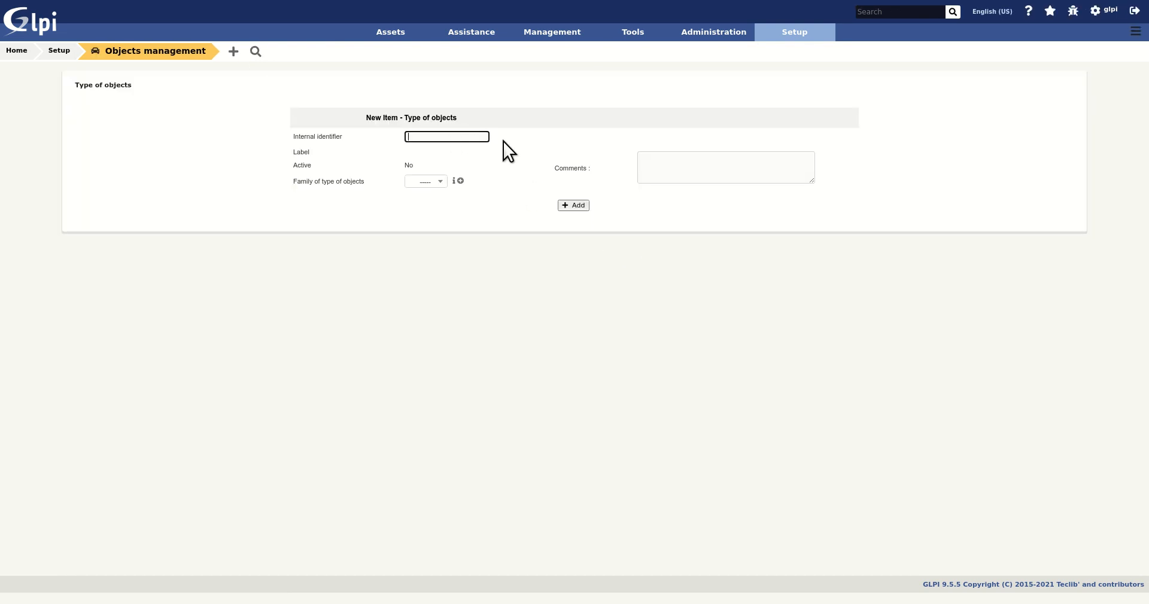
pyautogui.write('Pickup')
pyautogui.click(425, 182)
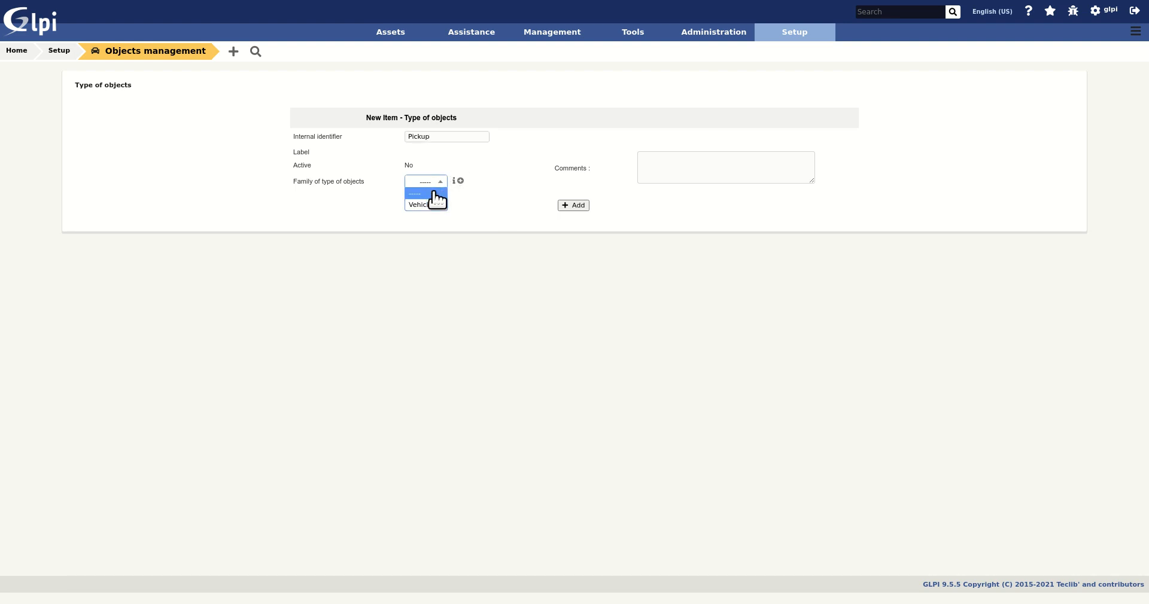
pyautogui.click(436, 204)
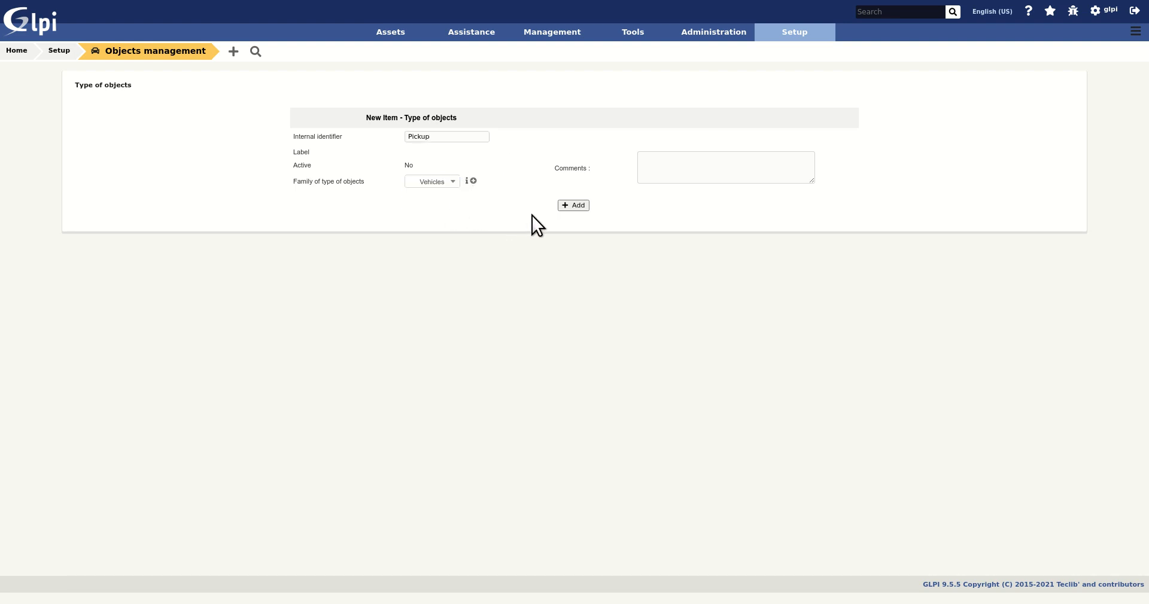
pyautogui.click(568, 208)
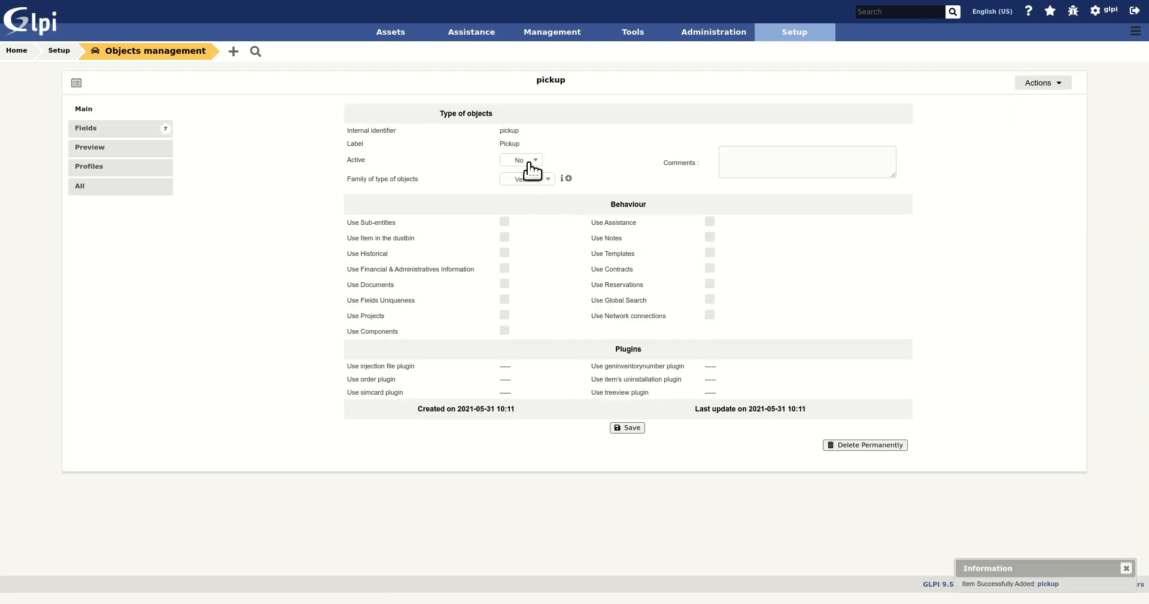
# Activate the pickup object type and enable sub-entities, item in the dustbin, historical, financial and administrative information, and documents
pyautogui.click(521, 160)
pyautogui.click(533, 181)
pyautogui.click(504, 223)
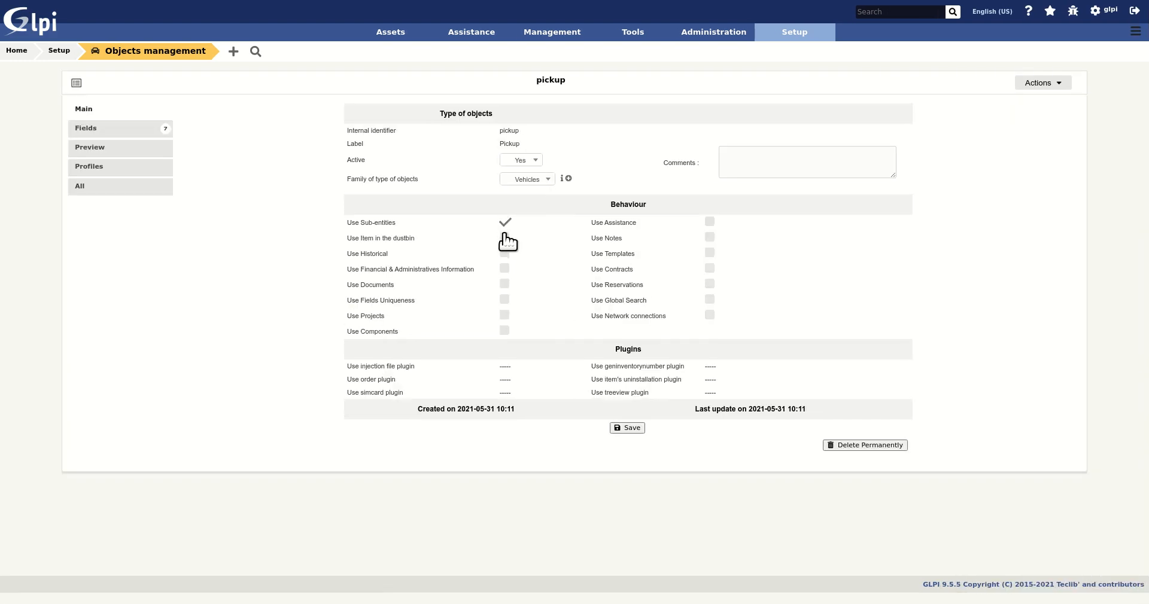
pyautogui.click(505, 238)
pyautogui.click(504, 254)
pyautogui.click(505, 270)
pyautogui.click(505, 285)
# Enable assistance, notes, templates, contracts, reservations and global search for the pickup object type and save it
pyautogui.click(711, 224)
pyautogui.click(710, 238)
pyautogui.click(711, 254)
pyautogui.click(710, 270)
pyautogui.click(710, 285)
pyautogui.click(711, 300)
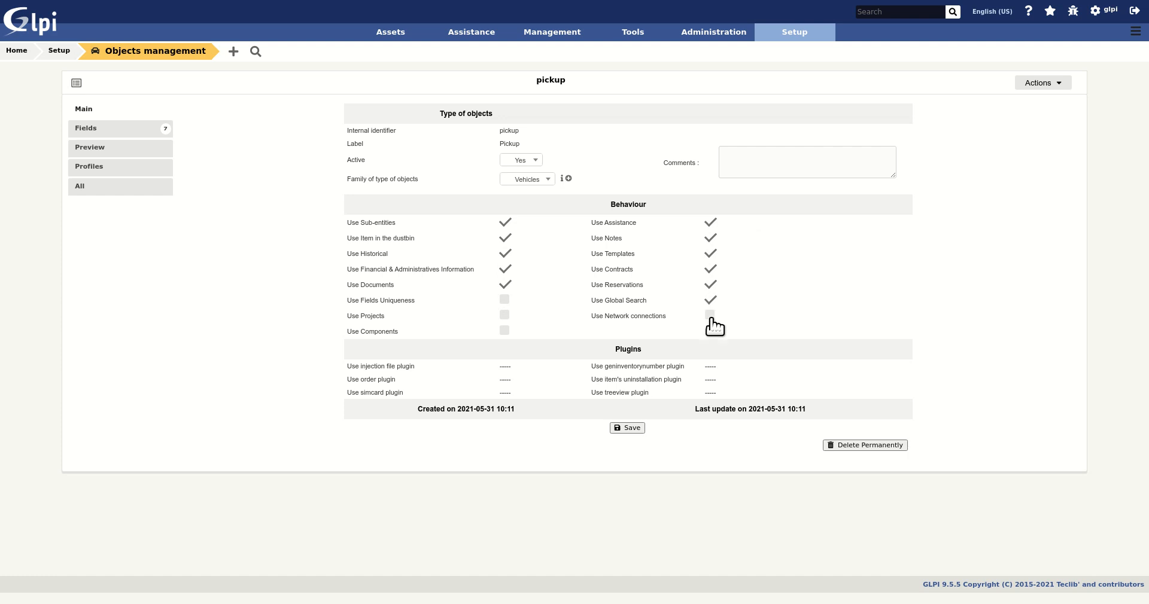
pyautogui.click(631, 427)
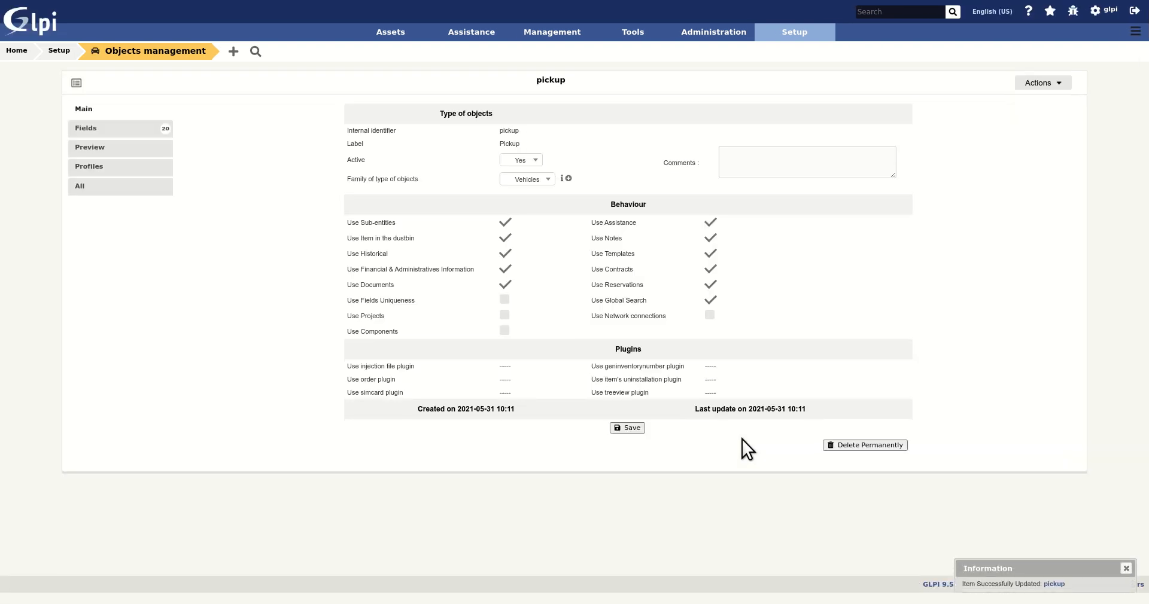
# Add a car named Car 0001 to the Vehicles assets
pyautogui.moveTo(379, 20)
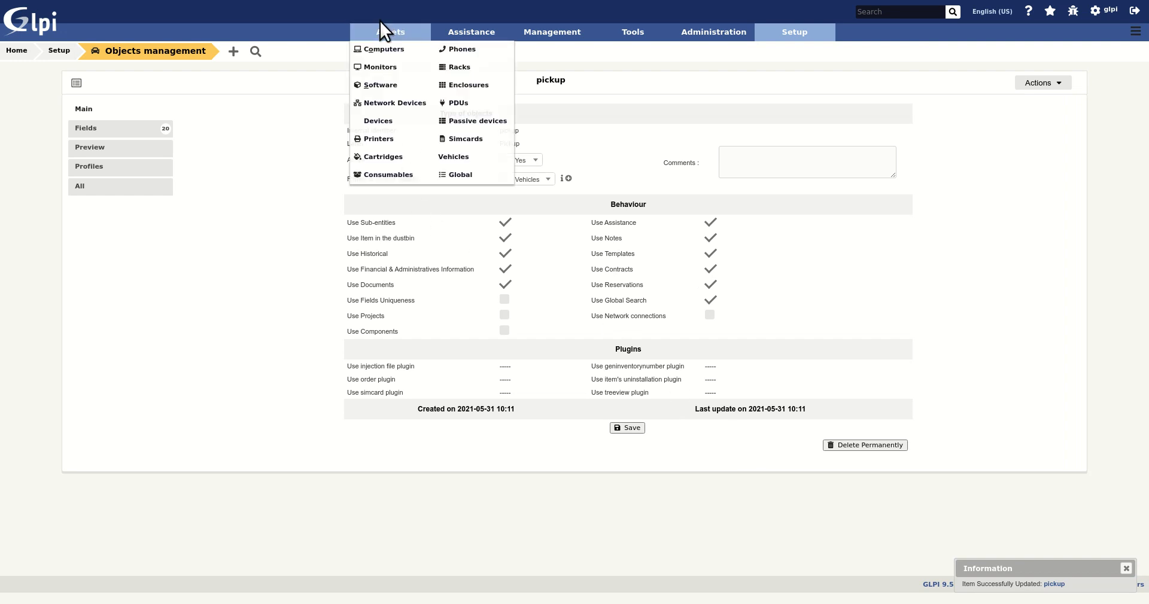
pyautogui.click(473, 157)
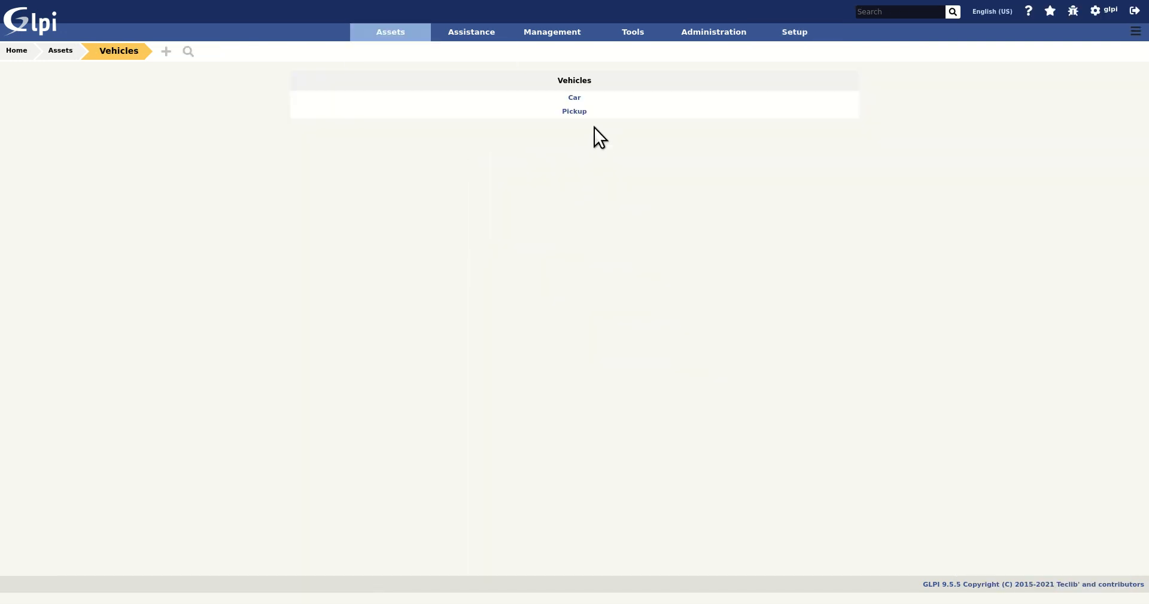
pyautogui.click(574, 99)
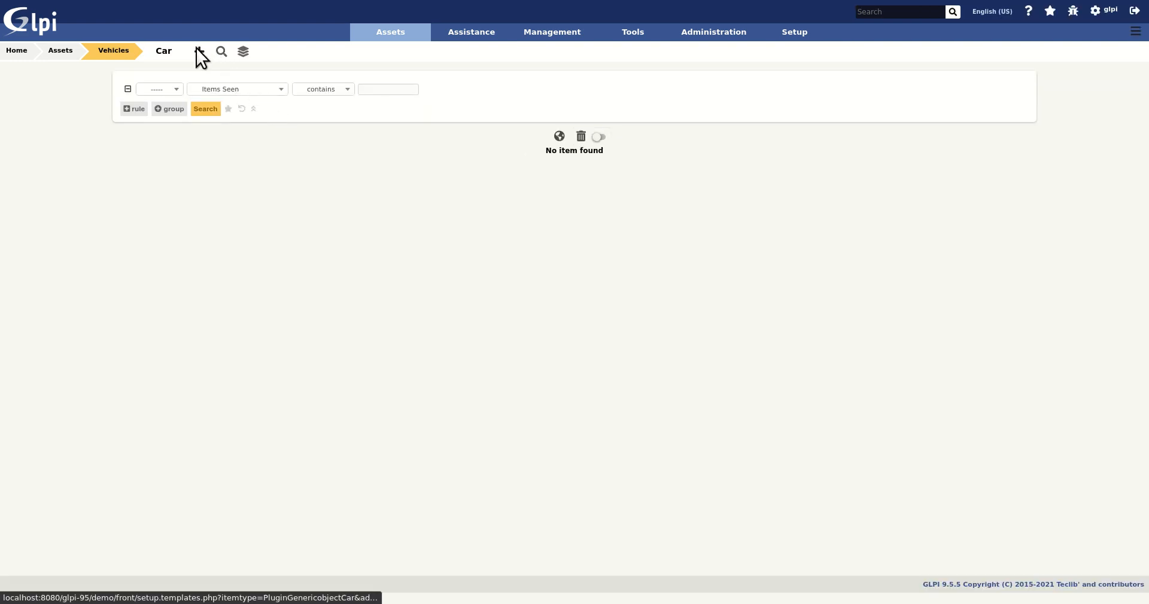
pyautogui.click(197, 49)
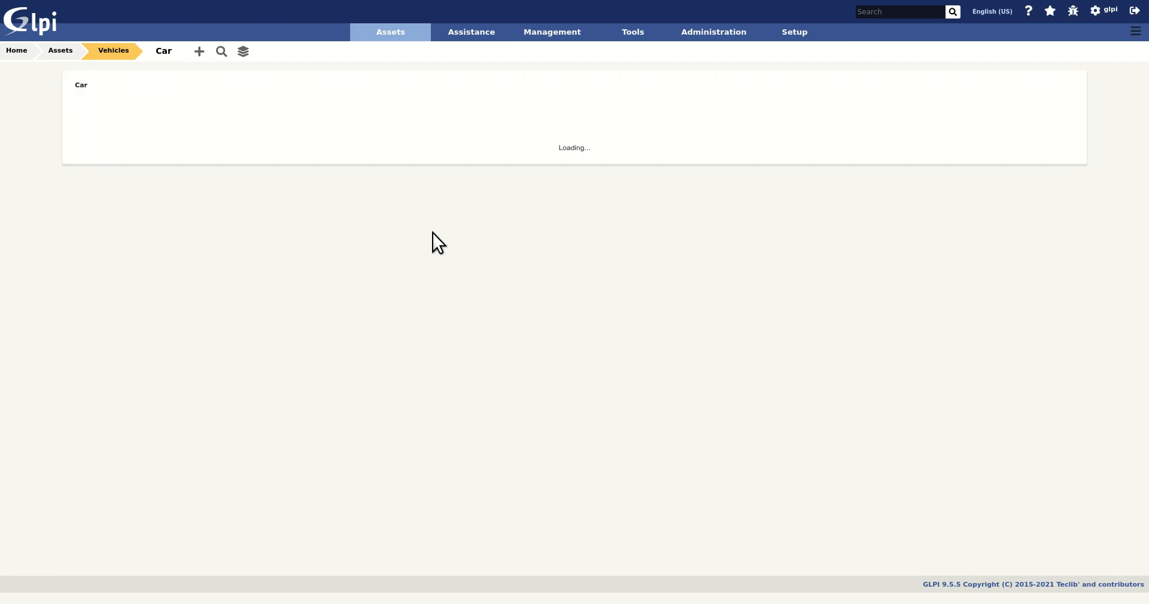
pyautogui.click(468, 136)
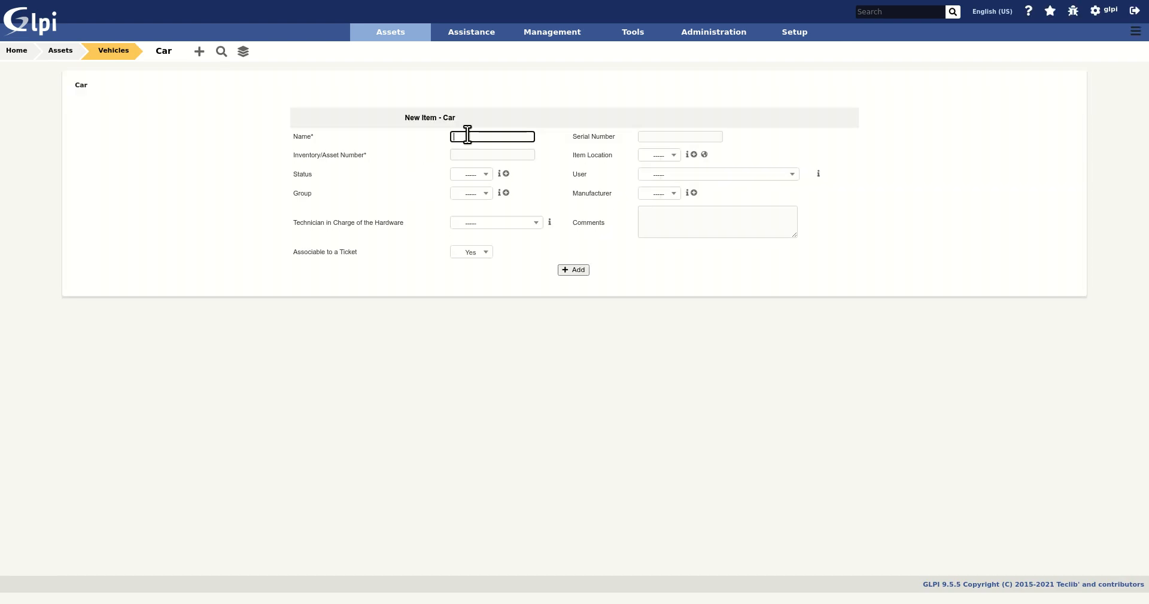
pyautogui.write('Car 0001')
pyautogui.press('Return')
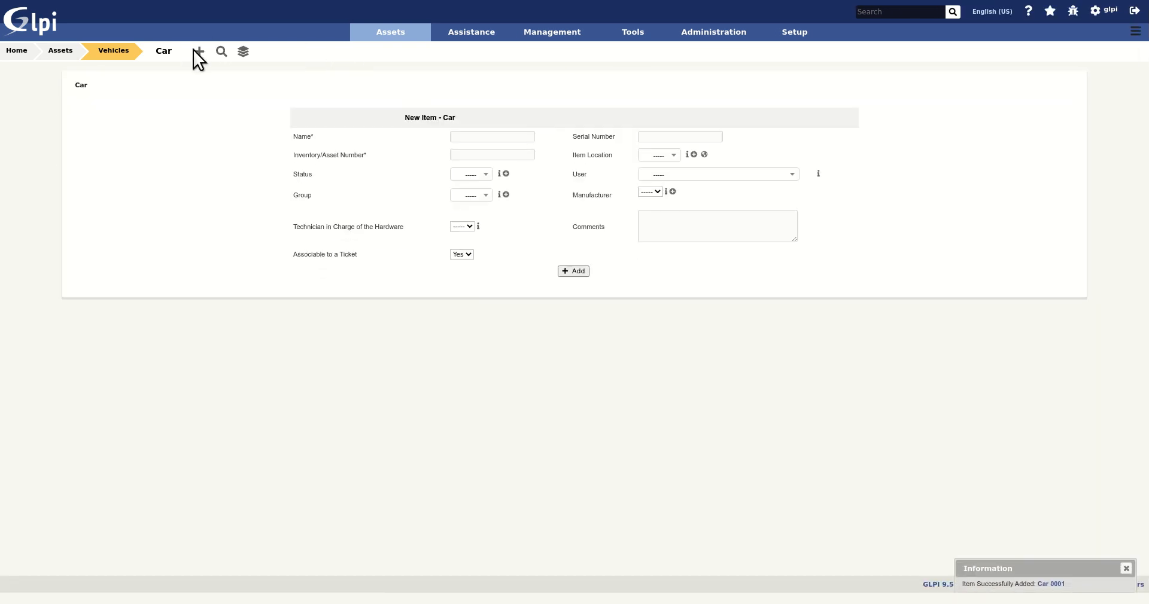
# Add a second car named Car 0002
pyautogui.click(479, 138)
pyautogui.write('Car ')
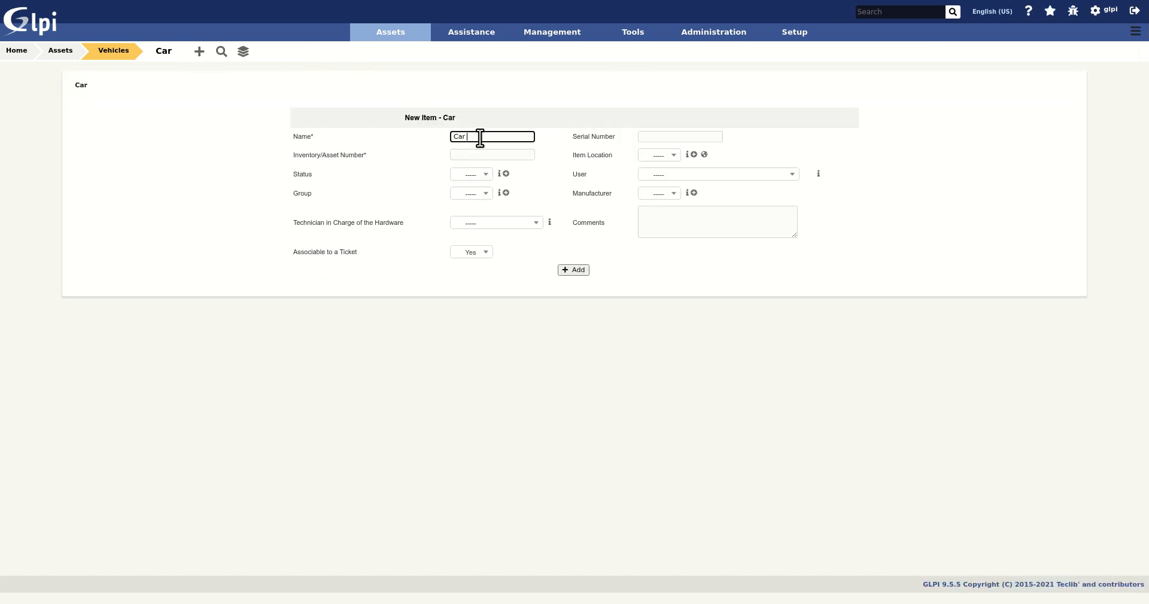
pyautogui.write('0002')
pyautogui.press('Return')
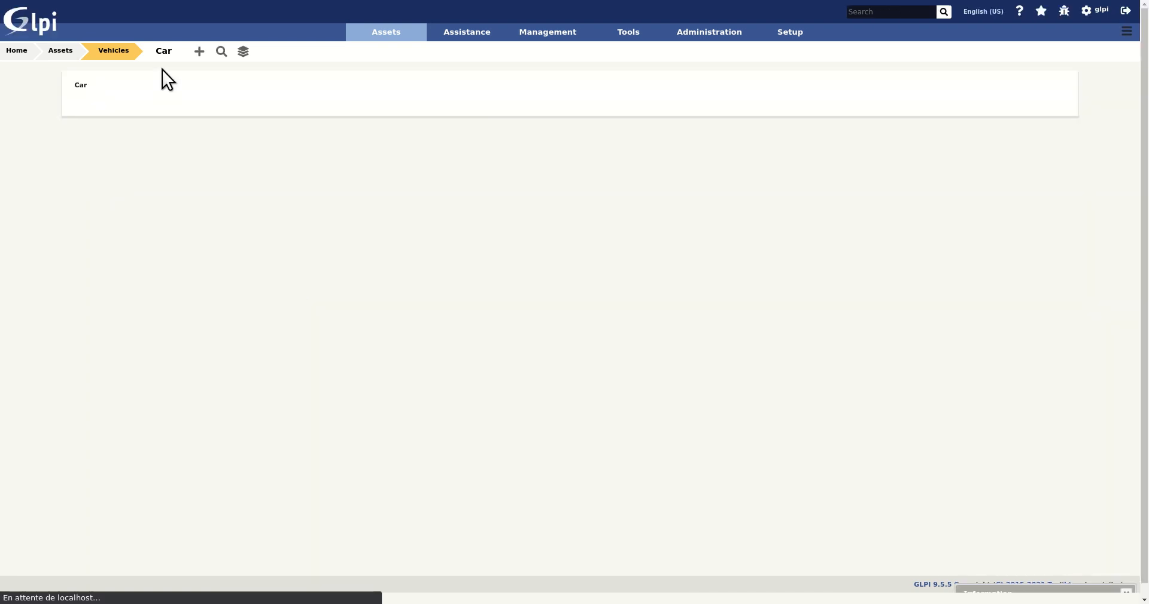
# Add a third car named car 0003
pyautogui.click(199, 50)
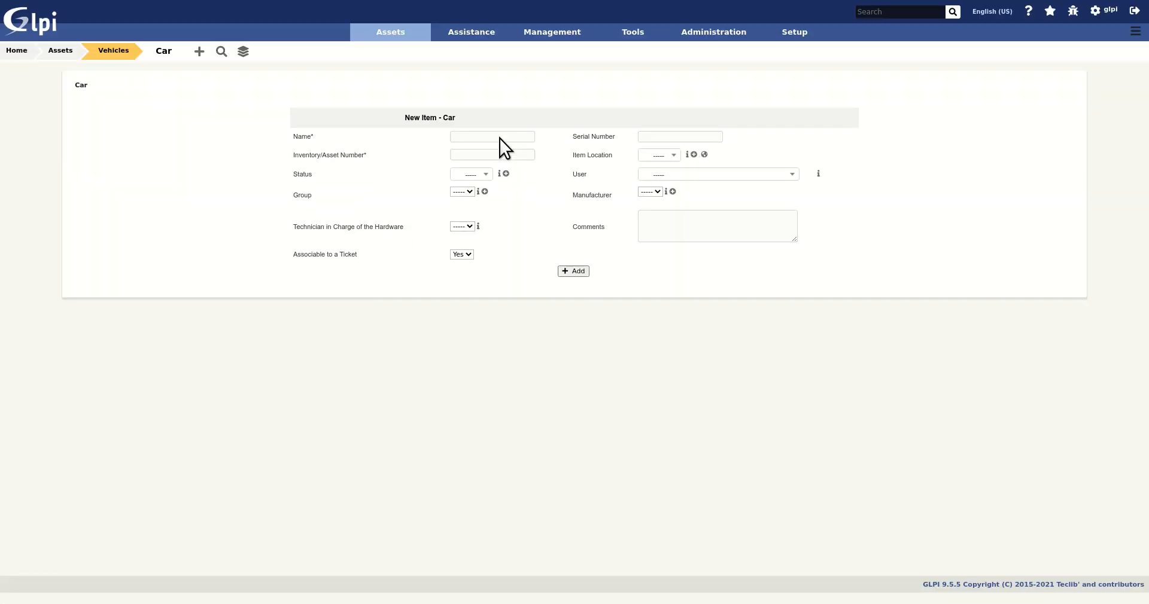
pyautogui.click(495, 137)
pyautogui.write('car 0003')
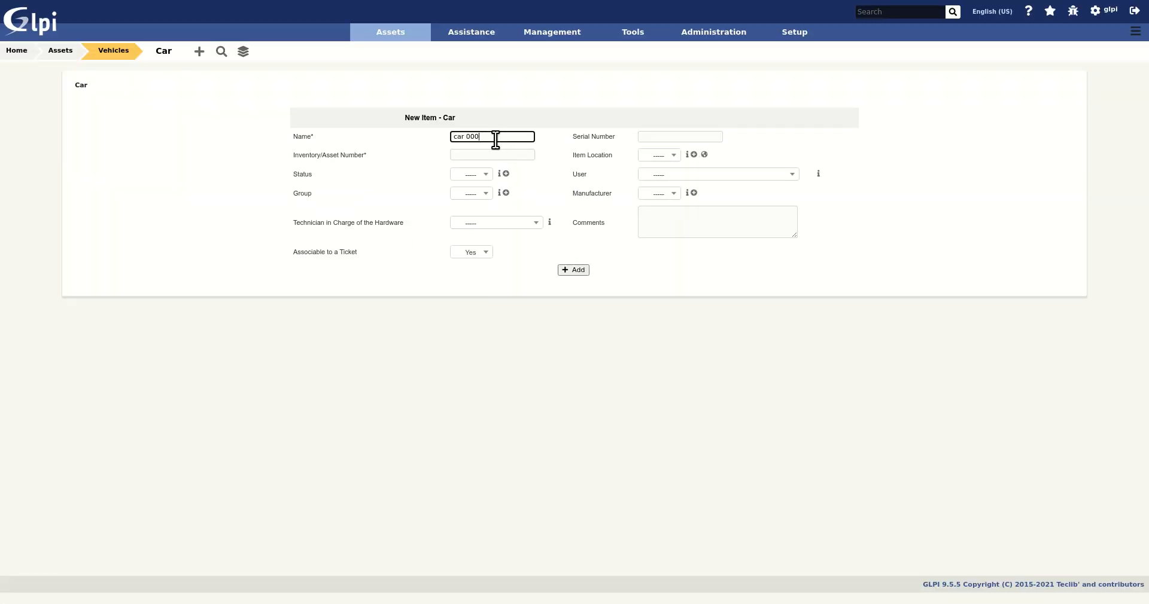
pyautogui.click(575, 268)
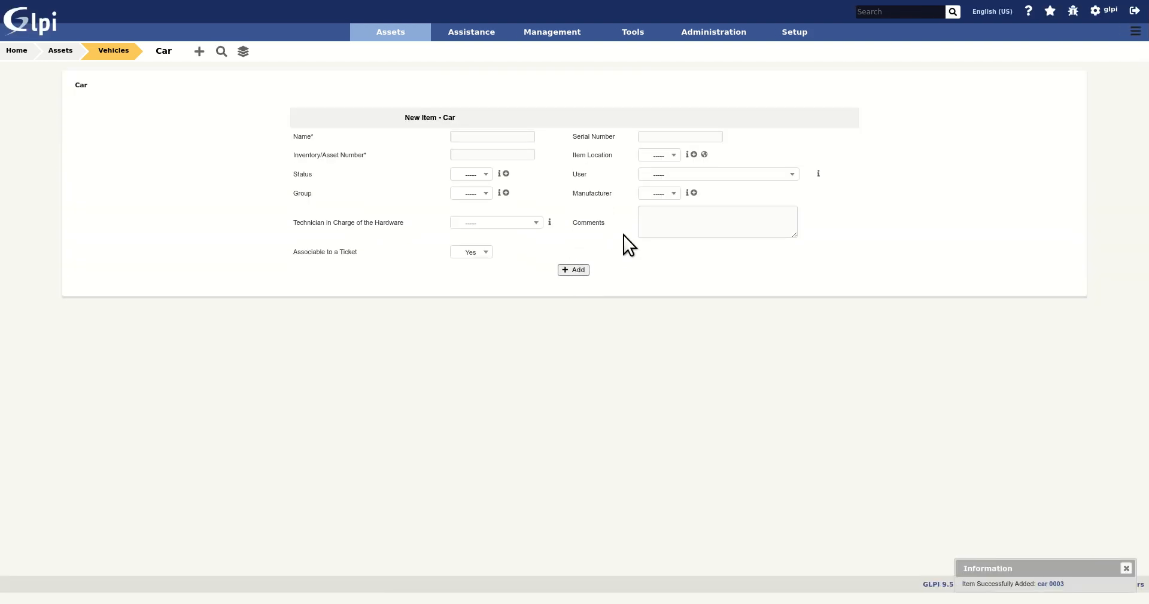
# Create a new form named Vehicle incident and set it as active
pyautogui.moveTo(728, 38)
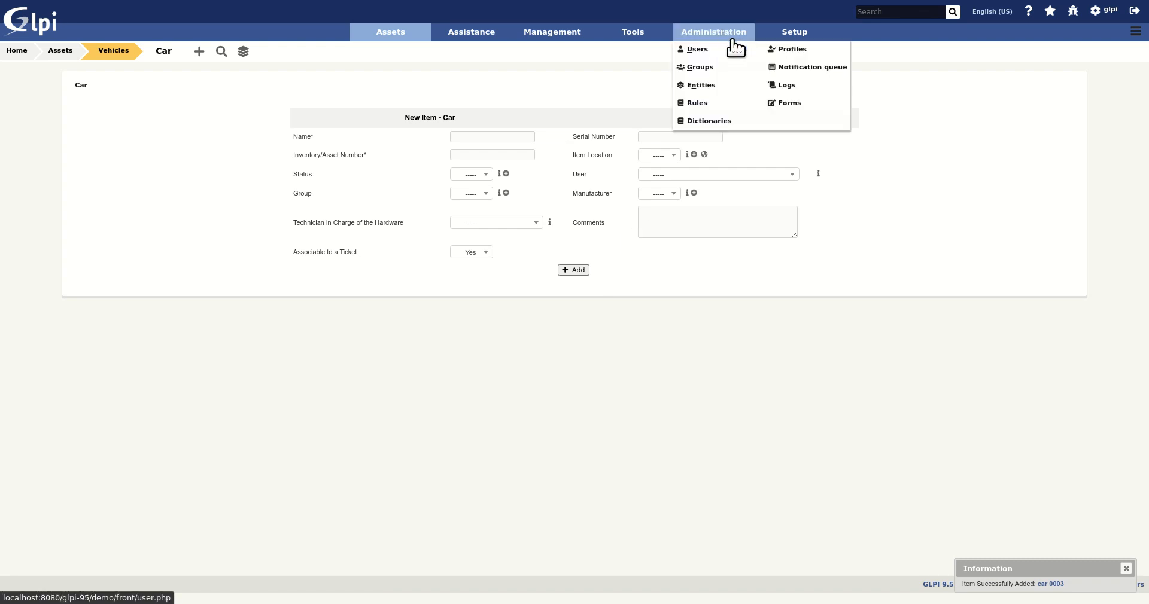
pyautogui.click(786, 102)
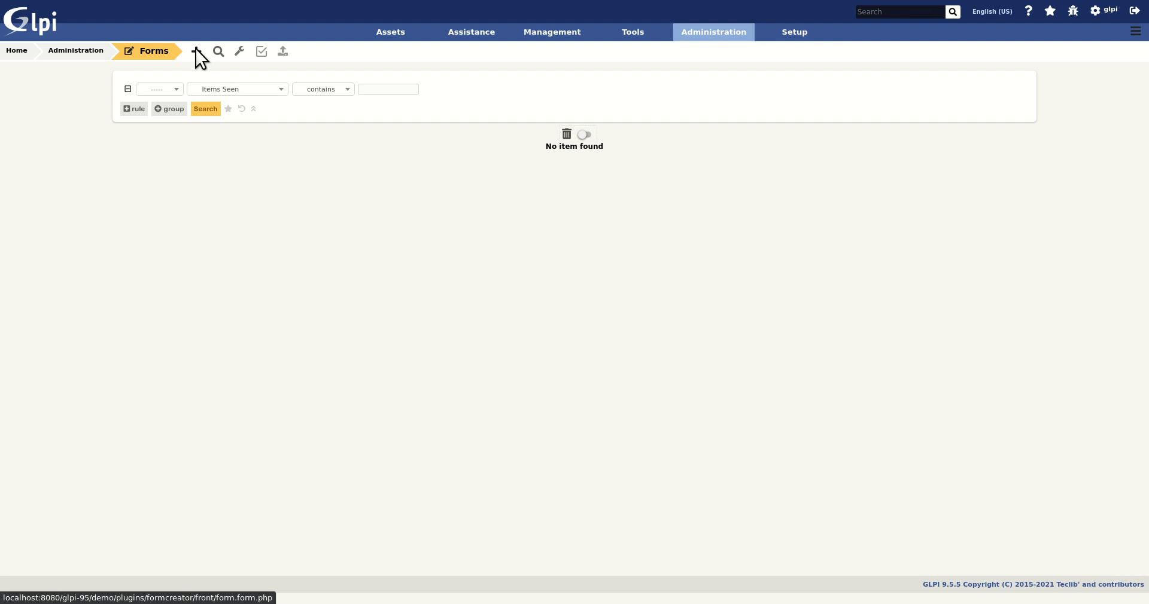
pyautogui.click(195, 51)
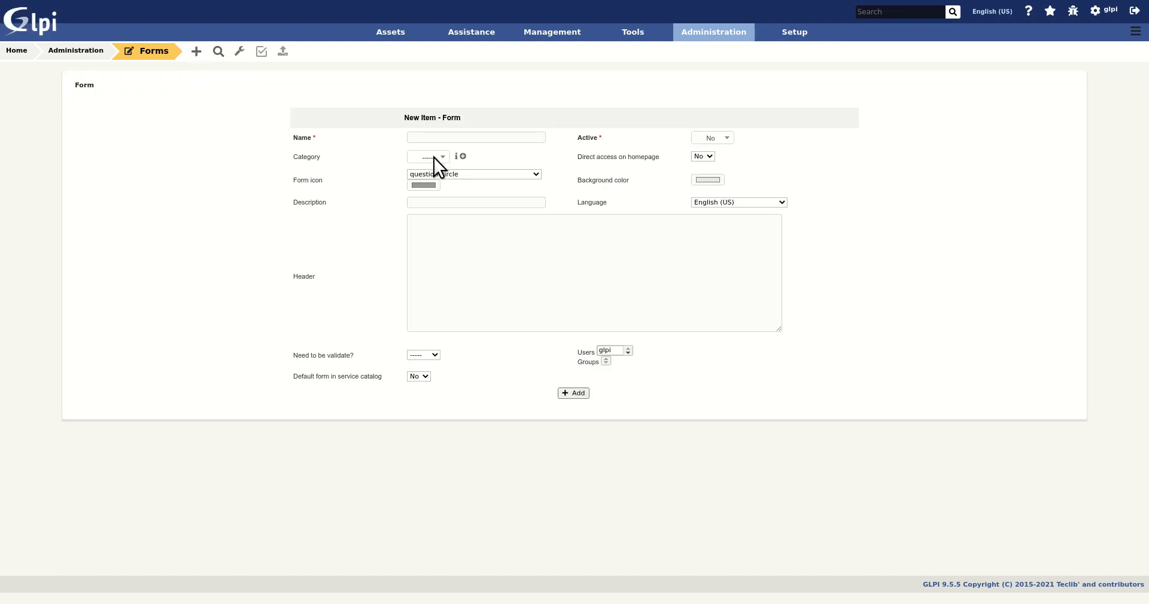
pyautogui.click(449, 137)
pyautogui.write('Vehi')
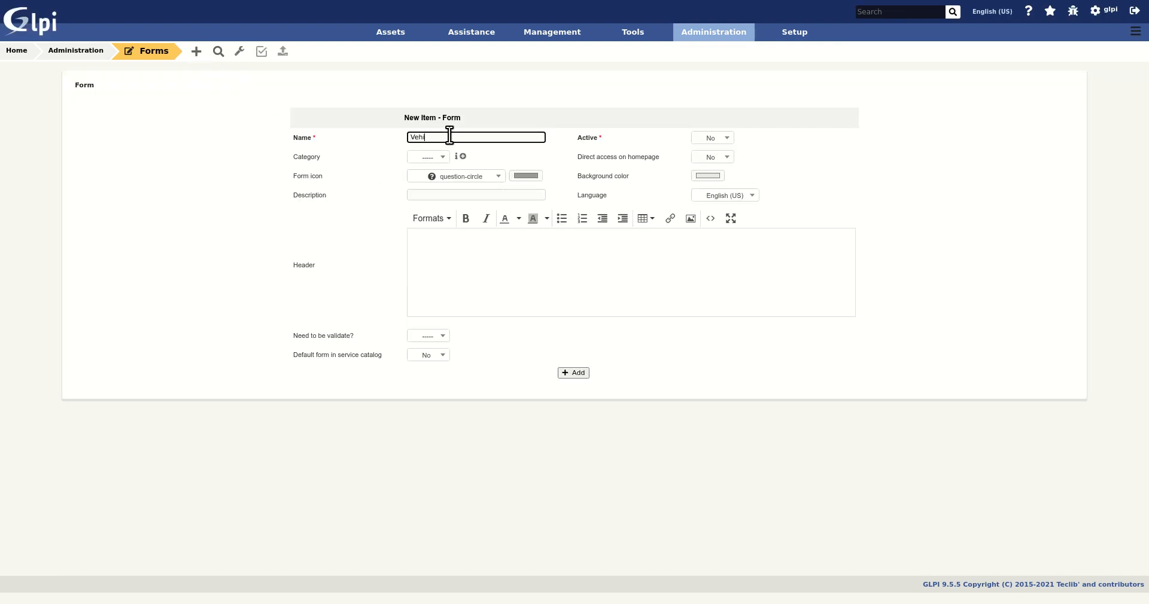
pyautogui.write('cle incident')
pyautogui.click(712, 138)
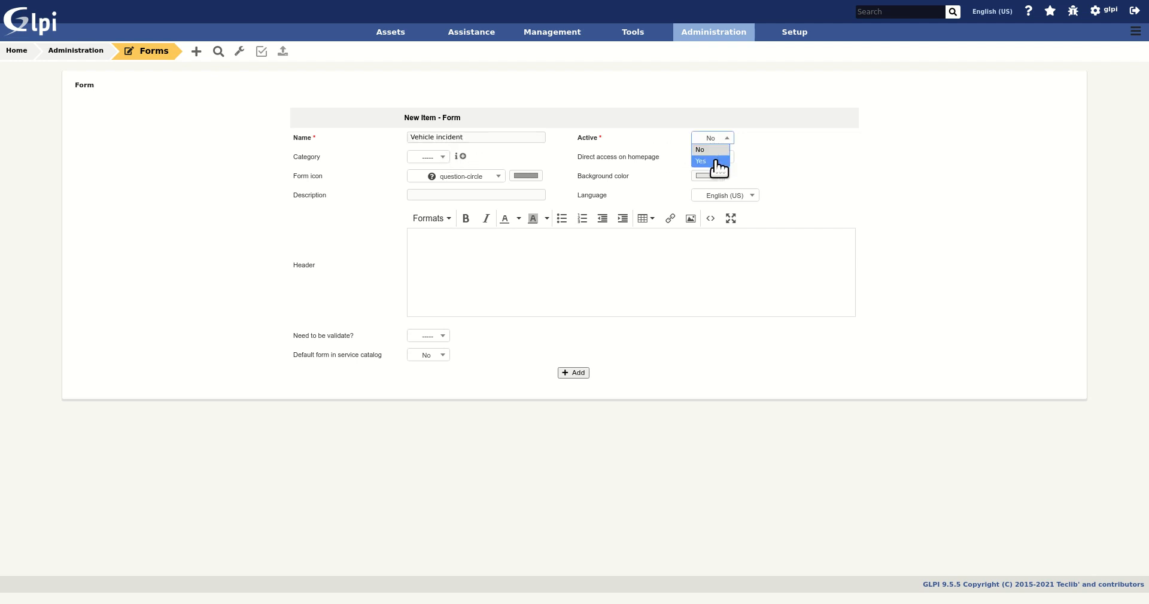
pyautogui.click(710, 159)
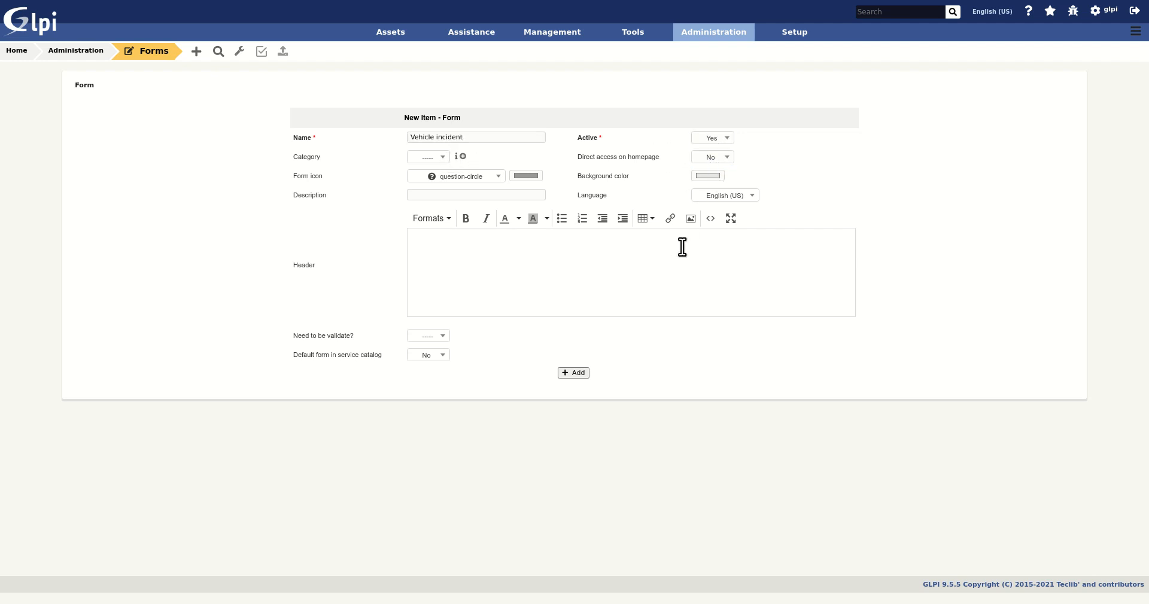
pyautogui.click(571, 372)
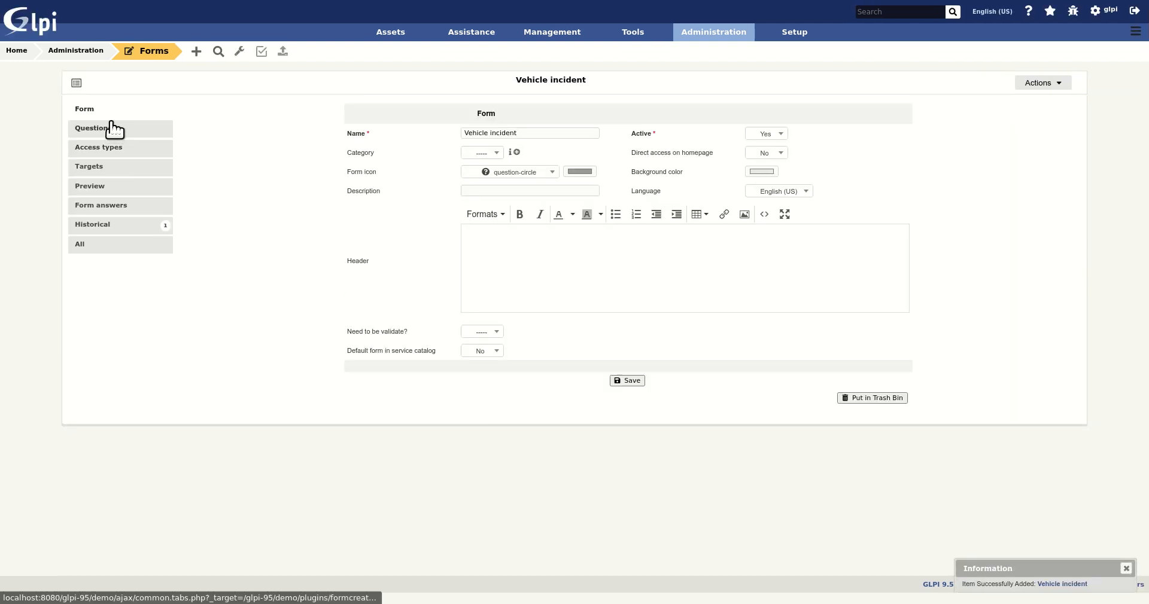
# Add a section titled Vehicle to the form's questions
pyautogui.click(114, 126)
pyautogui.click(240, 124)
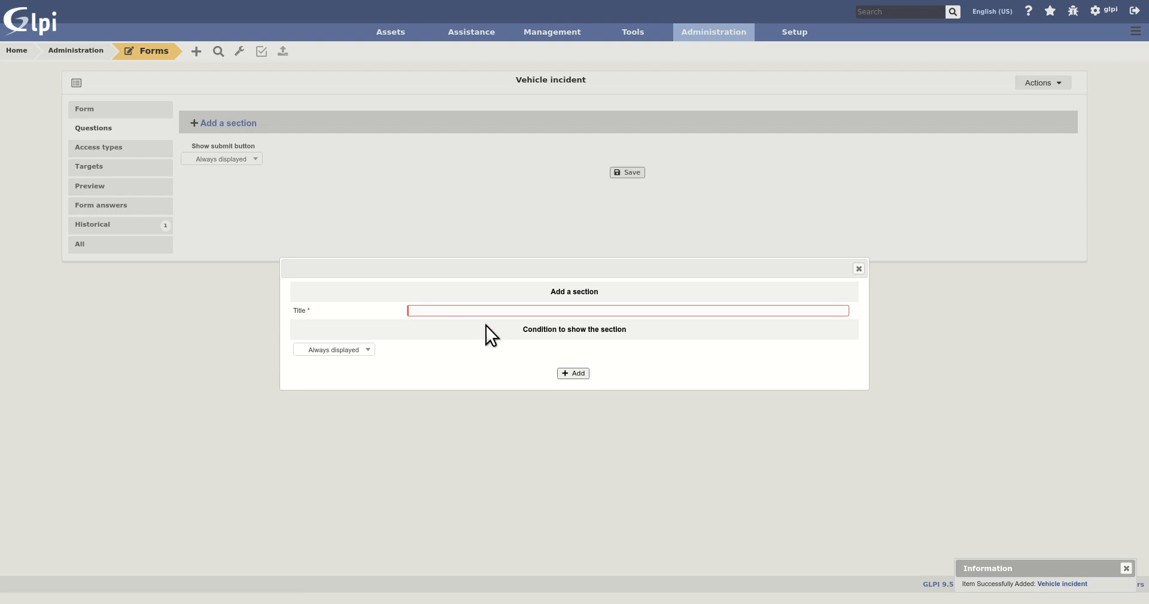
pyautogui.click(498, 311)
pyautogui.write('Vehicle')
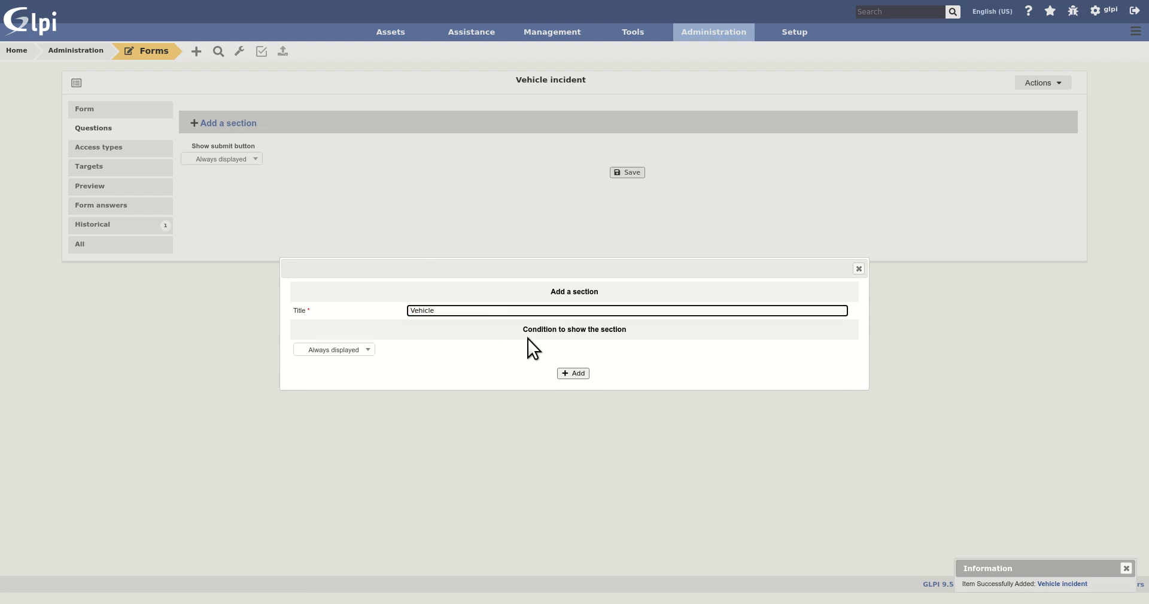
pyautogui.click(571, 372)
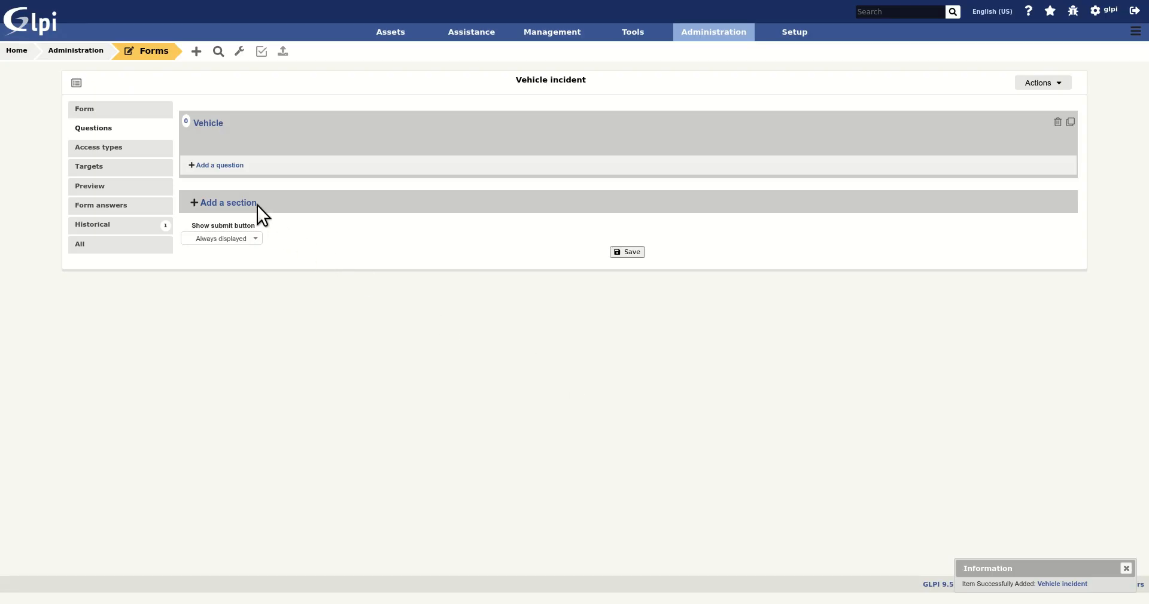
# Start a question titled Vehicle in the Vehicle section, with the type GLPI object
pyautogui.click(228, 166)
pyautogui.click(458, 290)
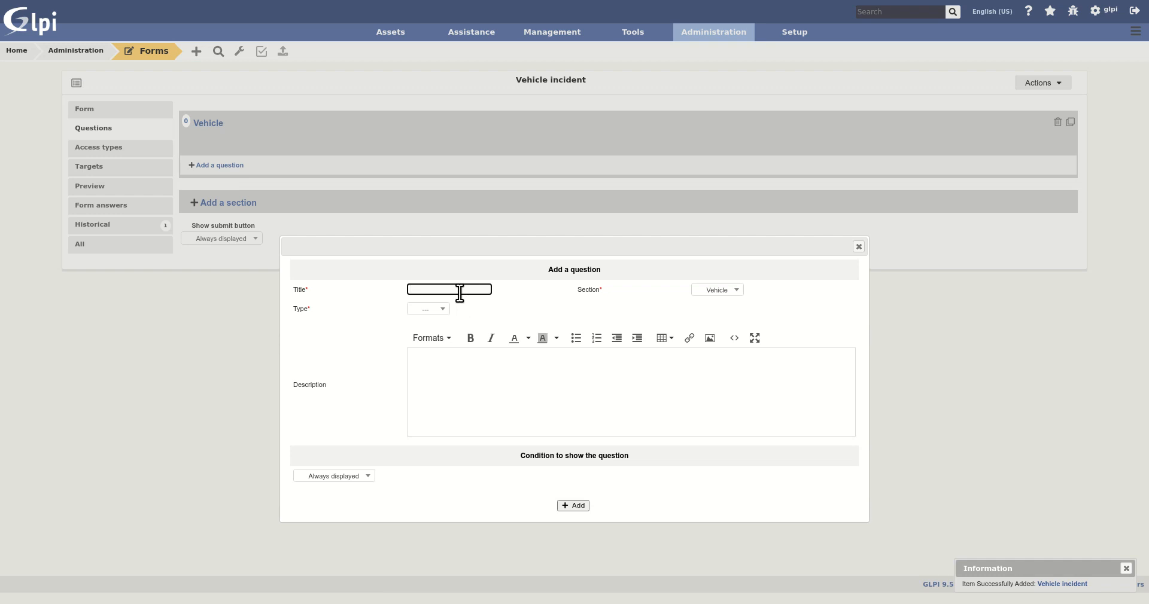
pyautogui.write('Vehicle')
pyautogui.click(428, 310)
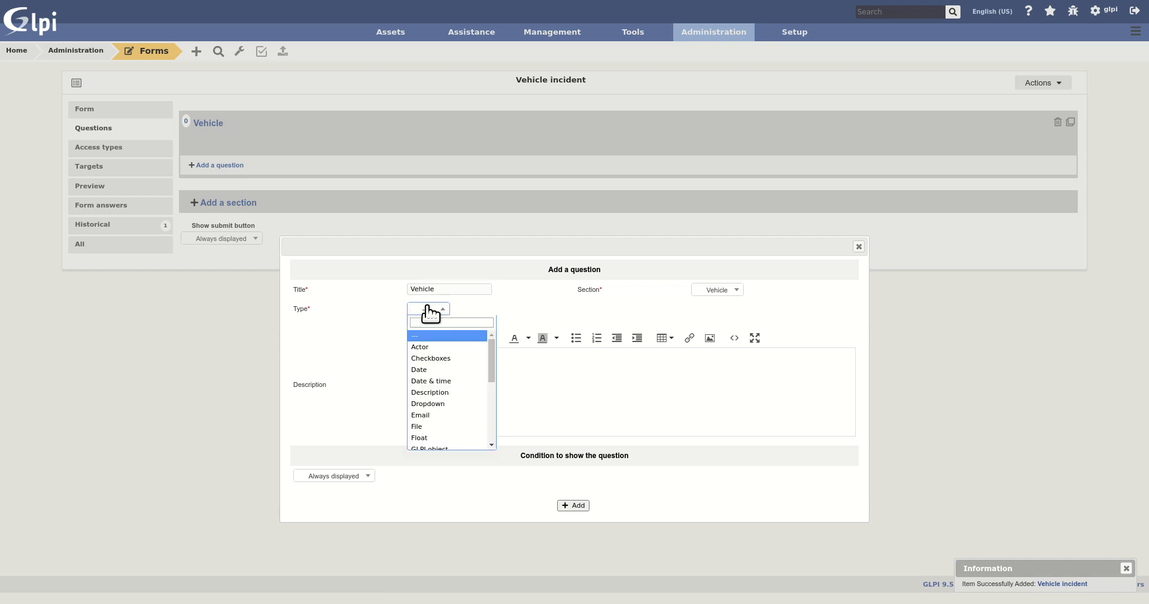
pyautogui.scroll(-2, 451, 371)
pyautogui.click(448, 414)
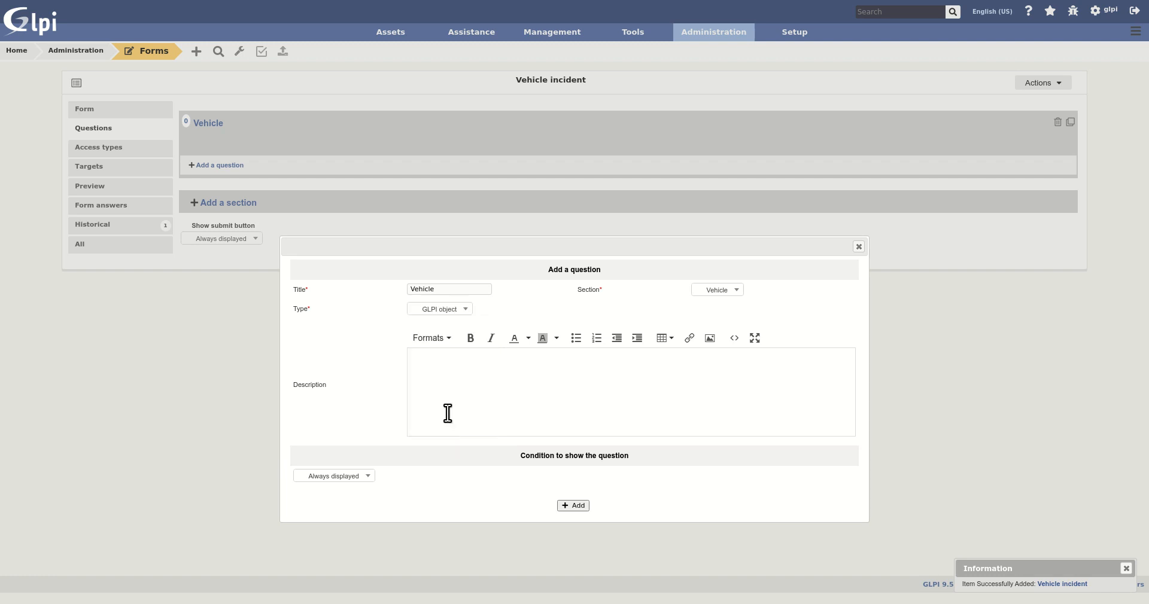
# Link the question to the car object under Vehicles, adjust its Show empty option and add it
pyautogui.click(709, 309)
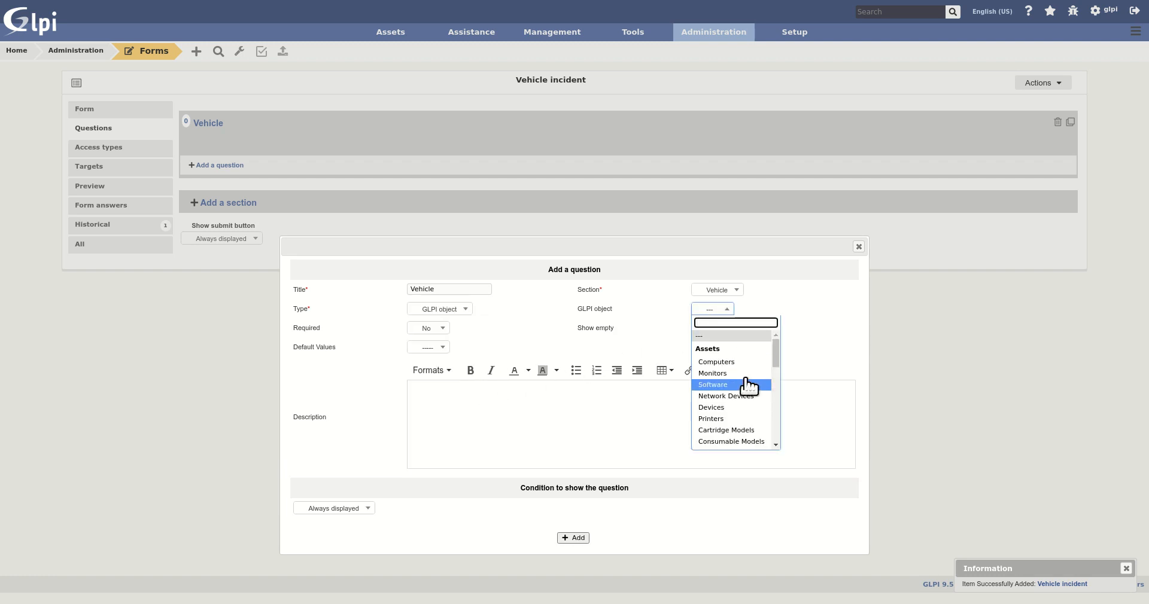
pyautogui.scroll(-10, 747, 384)
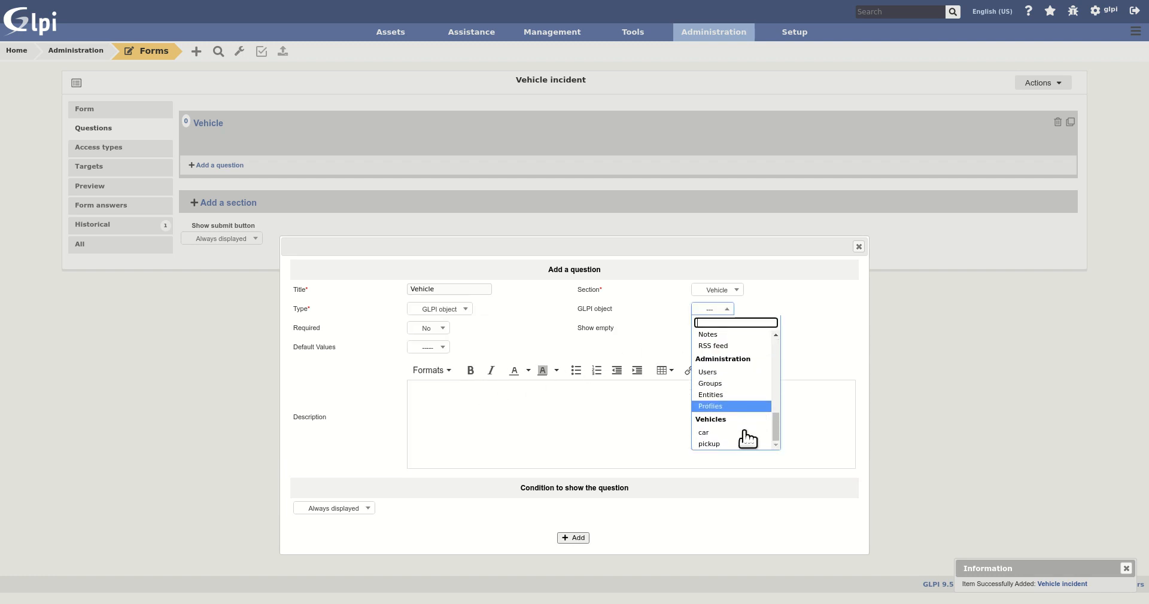
pyautogui.click(737, 433)
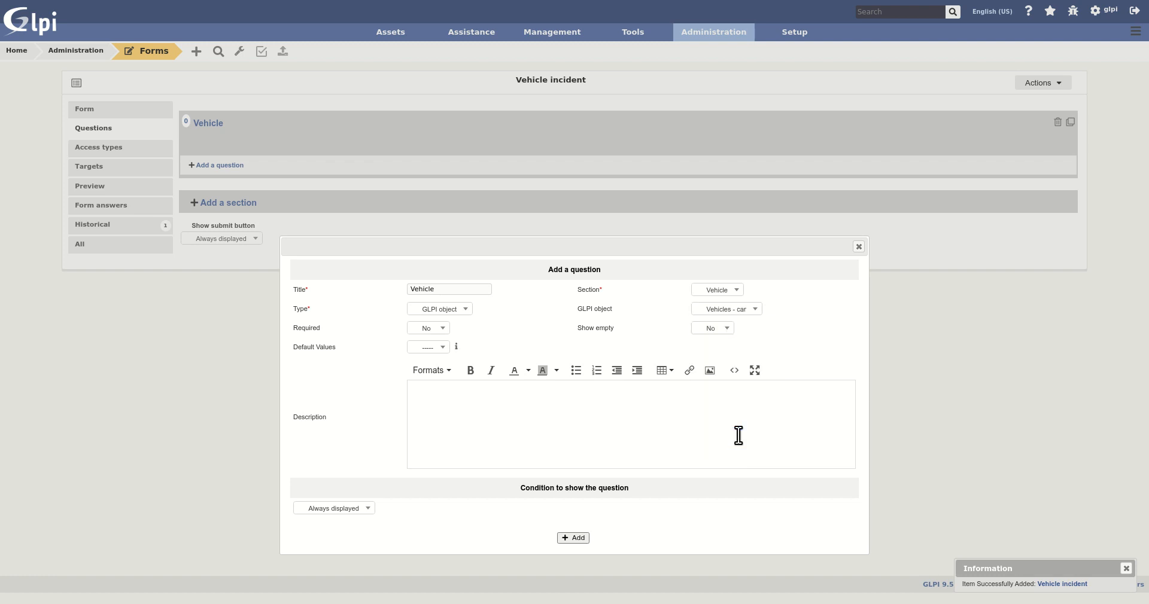
pyautogui.click(716, 334)
pyautogui.click(720, 358)
pyautogui.click(573, 539)
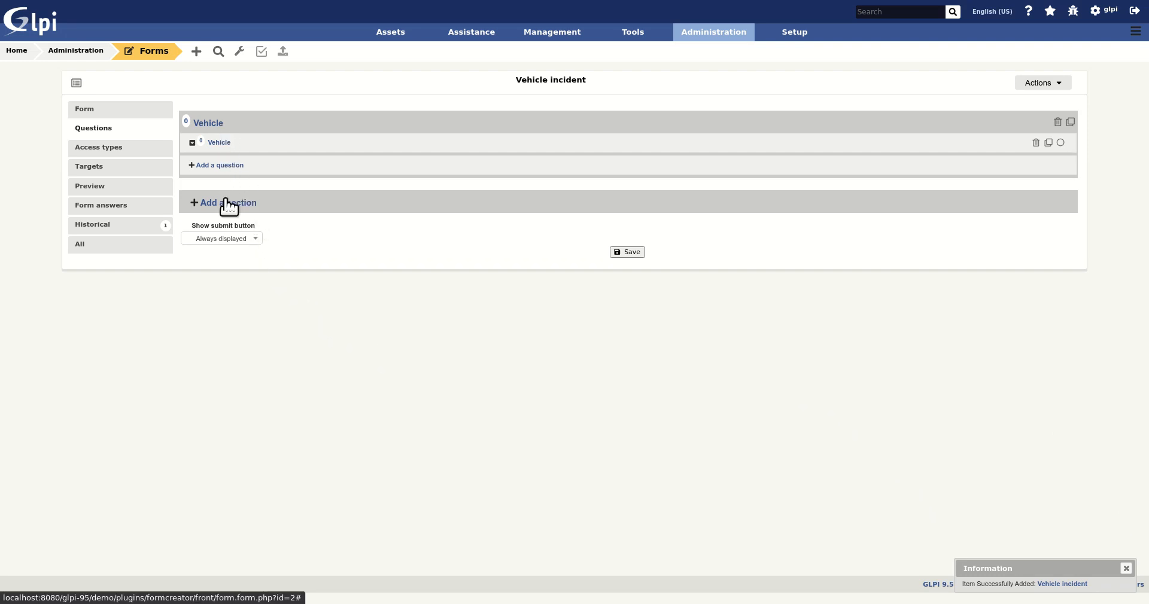
# Add a second section titled Incident to the form
pyautogui.click(228, 204)
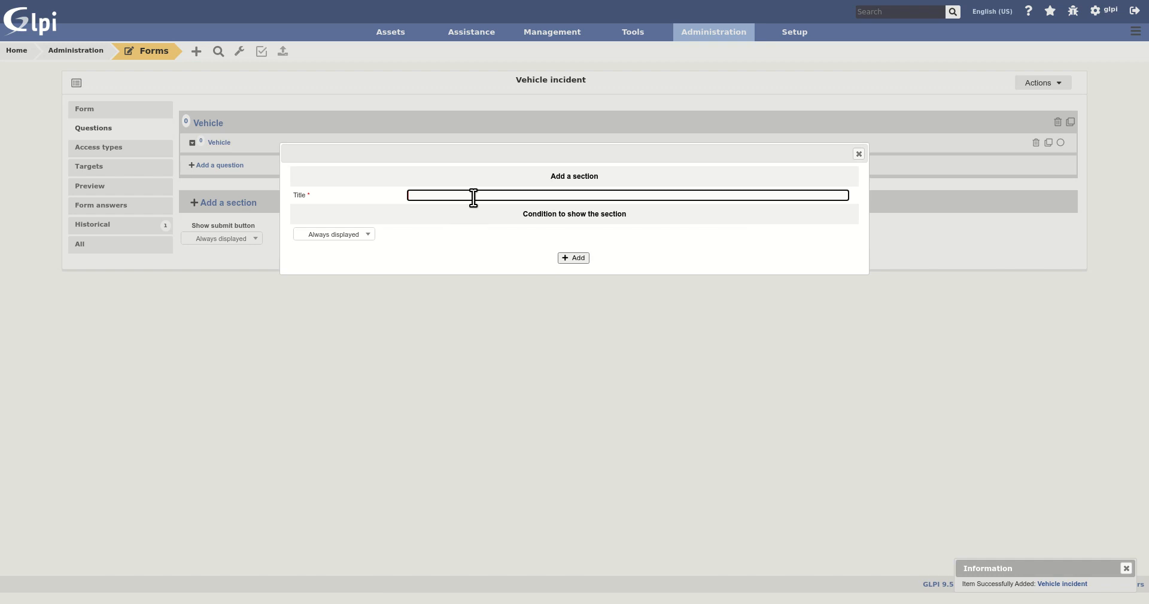
pyautogui.write('Incident')
pyautogui.click(569, 259)
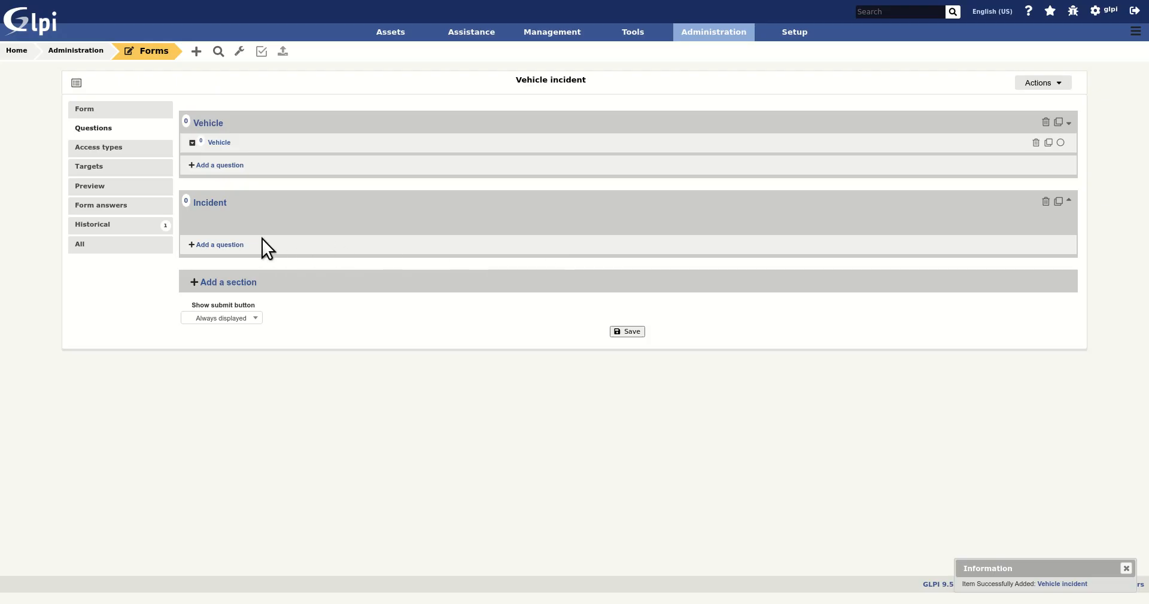
# Start a question titled radio in the Incident section, with the type Radios
pyautogui.click(209, 245)
pyautogui.click(431, 290)
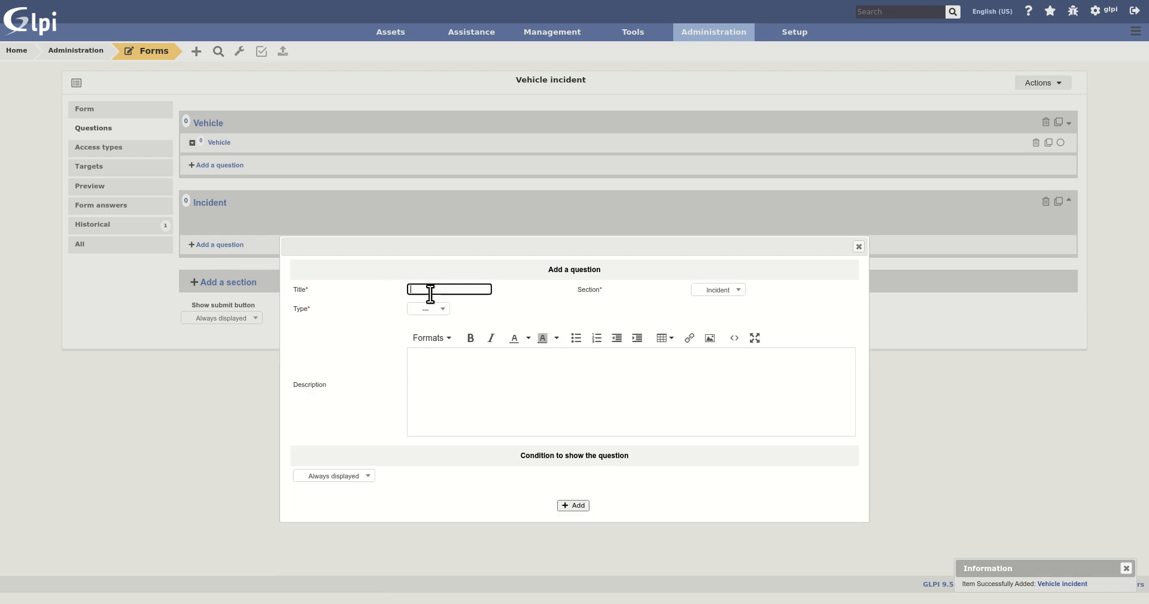
pyautogui.write('radio')
pyautogui.click(427, 309)
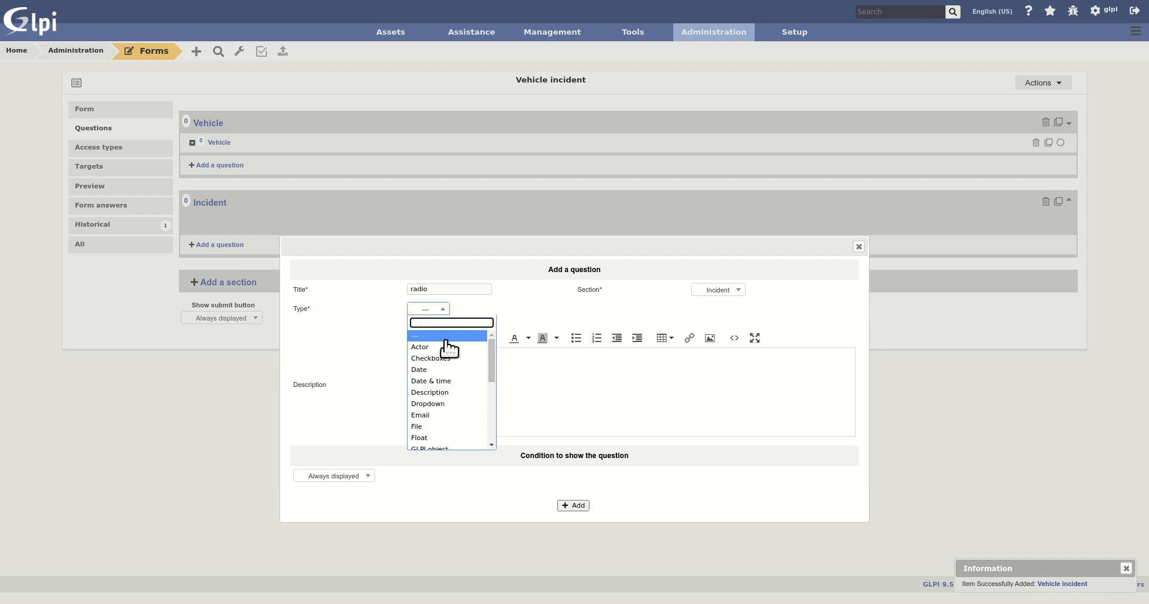
pyautogui.scroll(-1, 450, 371)
pyautogui.scroll(-2, 455, 376)
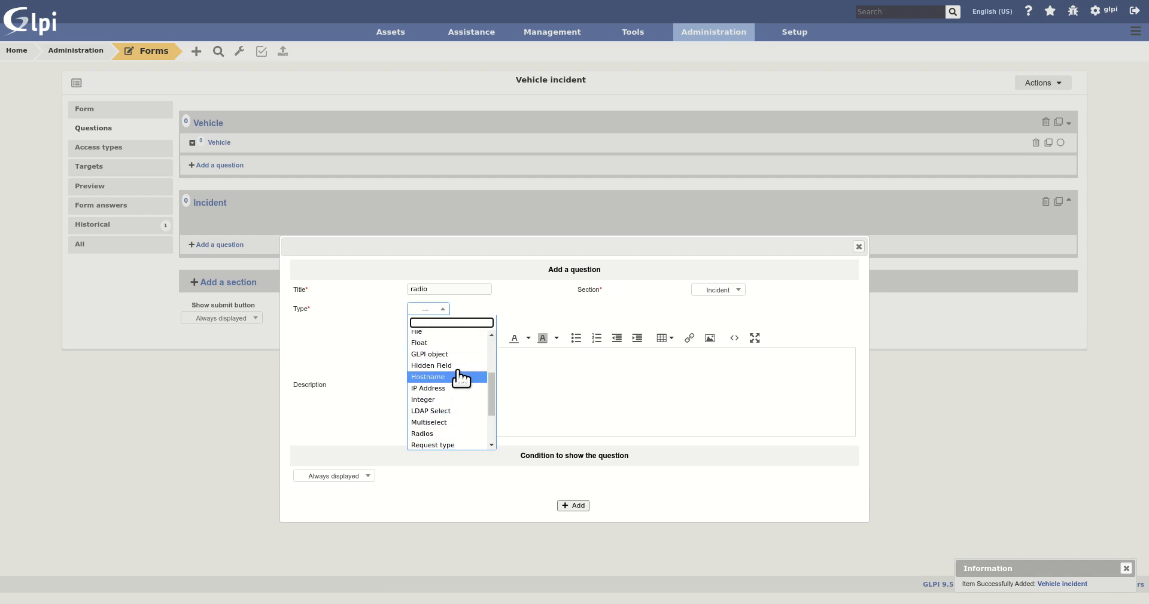
pyautogui.scroll(-2, 461, 378)
pyautogui.click(452, 391)
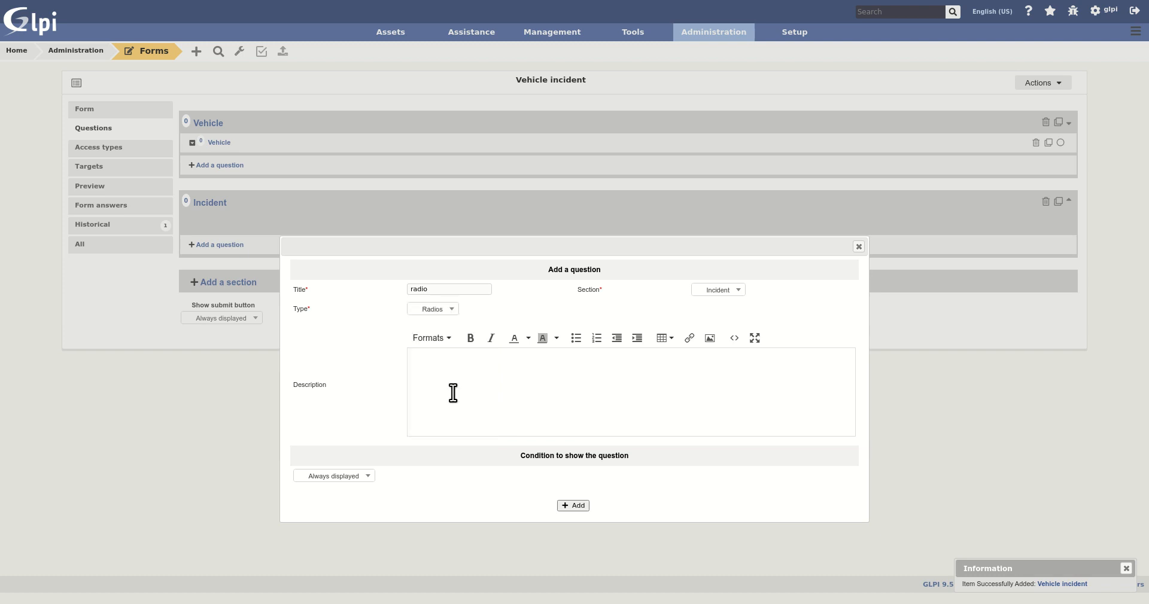
# Retitle the question Incident type, enter the values Crash and Out of order on separate lines, and add it
pyautogui.doubleClick(448, 286)
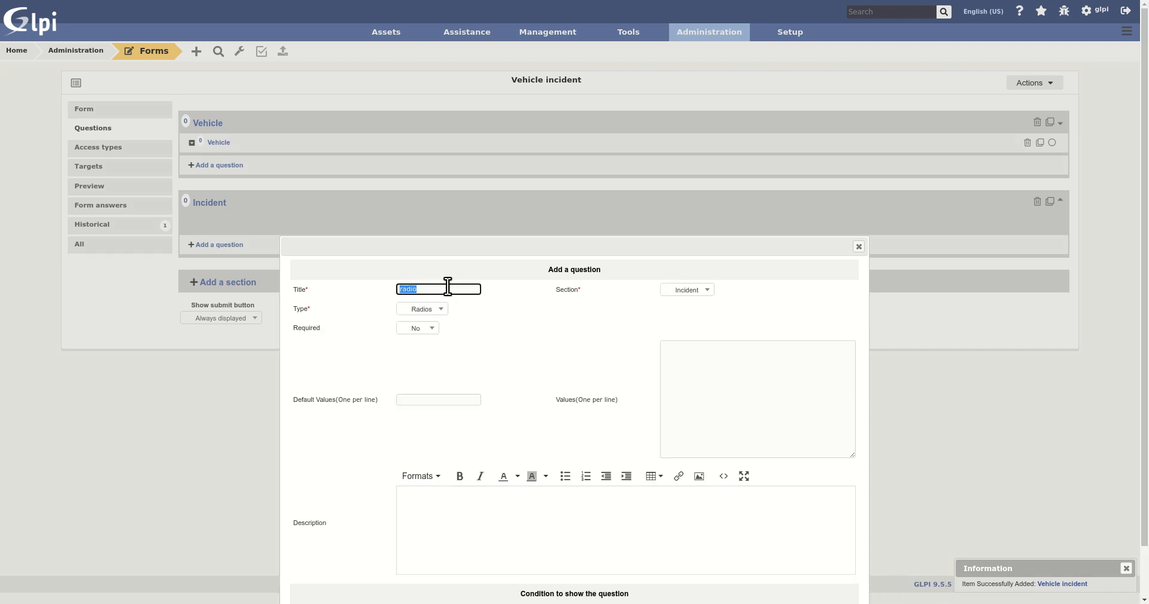
pyautogui.write('Incident type')
pyautogui.click(705, 376)
pyautogui.write('Crash ')
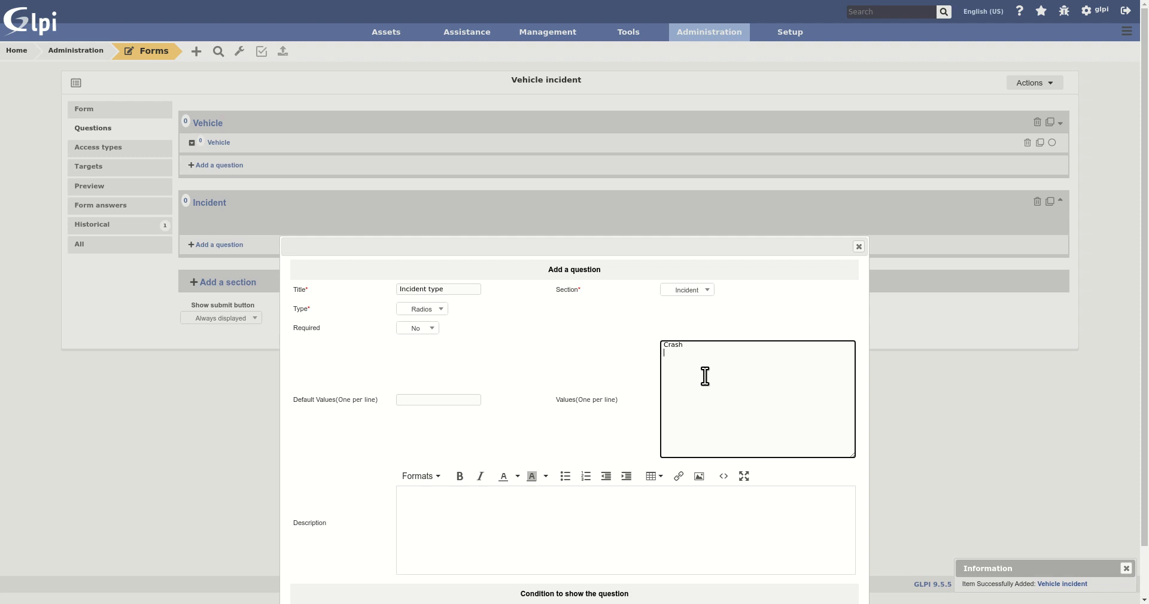
pyautogui.write('Out of order')
pyautogui.scroll(-2, 599, 370)
pyautogui.click(573, 588)
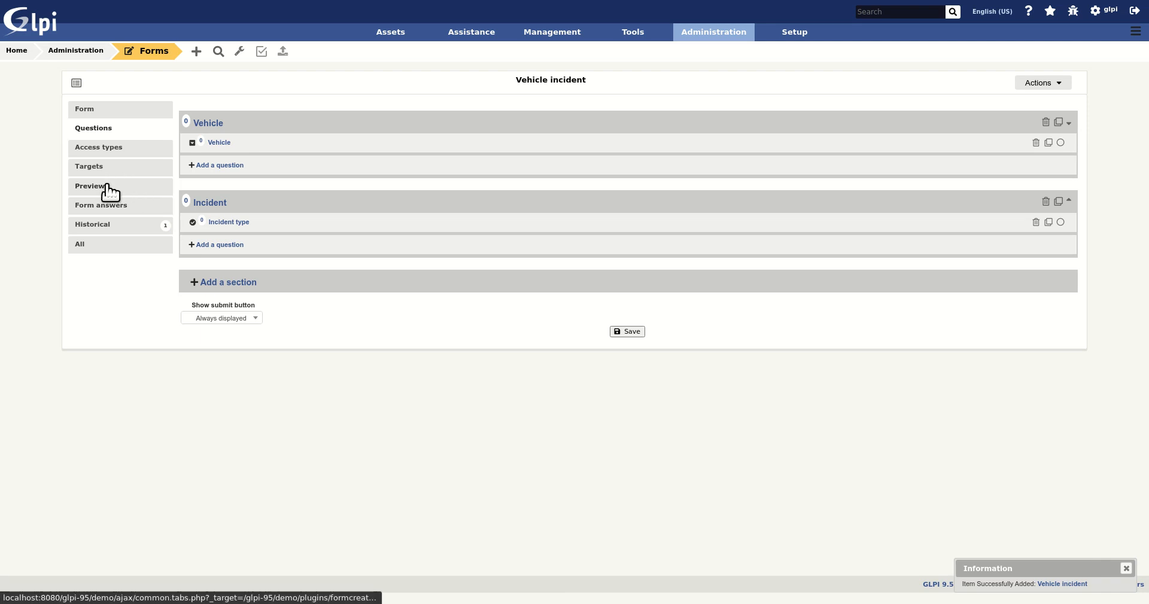
# Preview the Vehicle incident form and choose Car 0002 as the vehicle
pyautogui.click(108, 187)
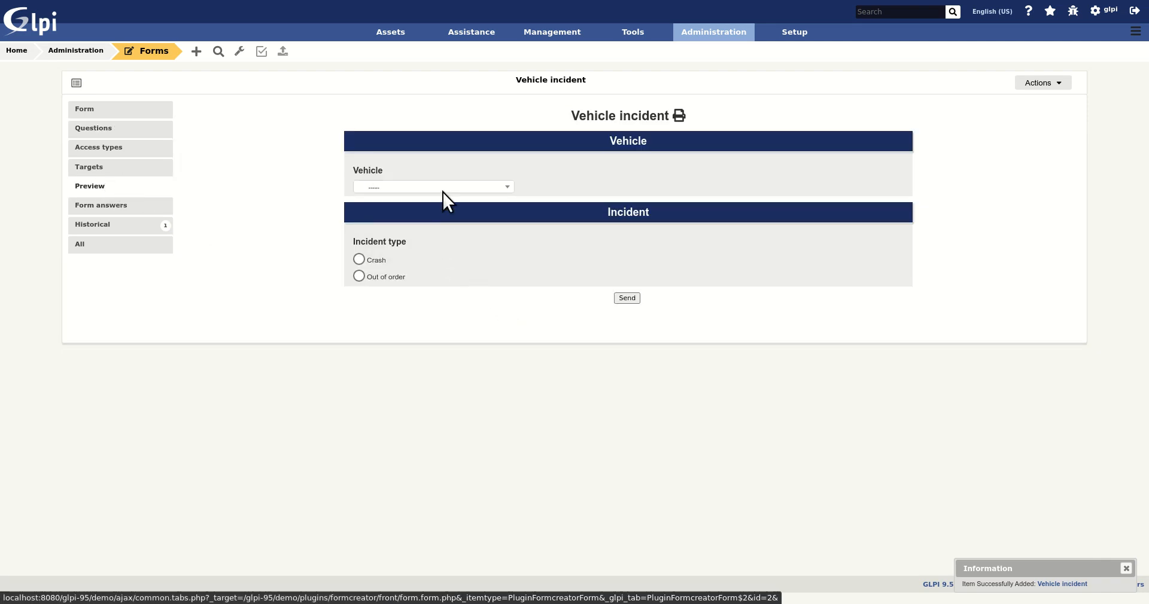
pyautogui.click(448, 188)
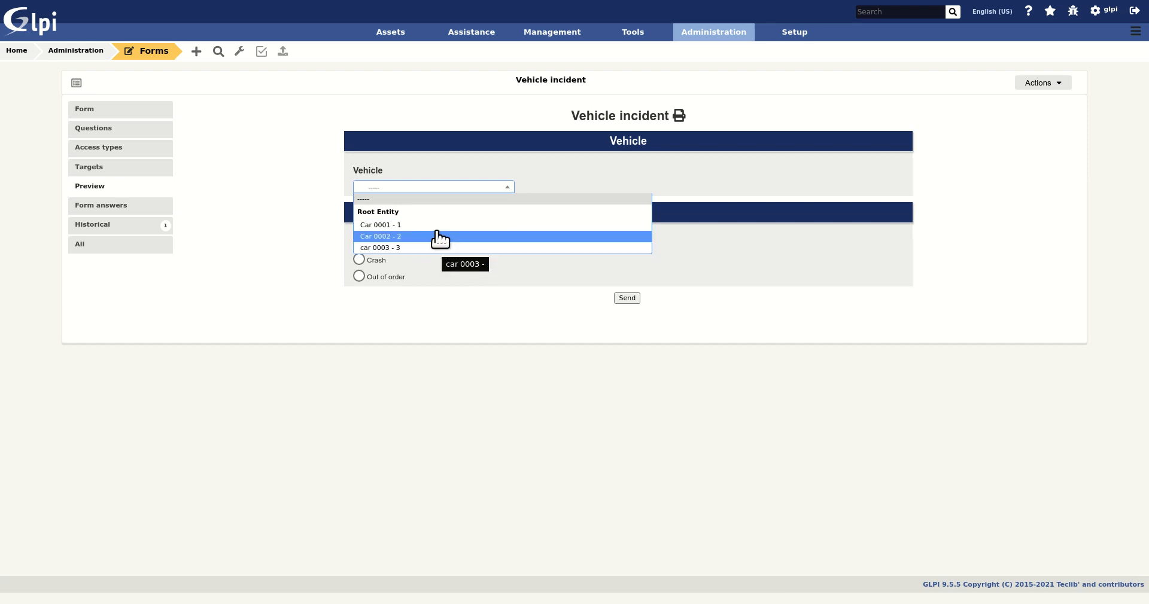
pyautogui.click(437, 237)
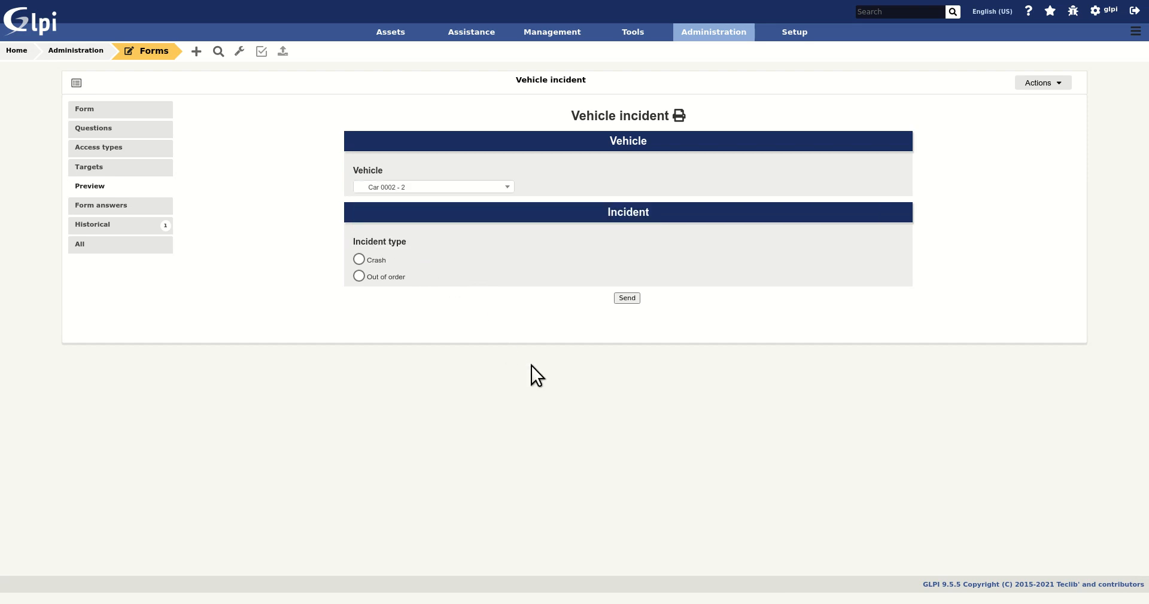